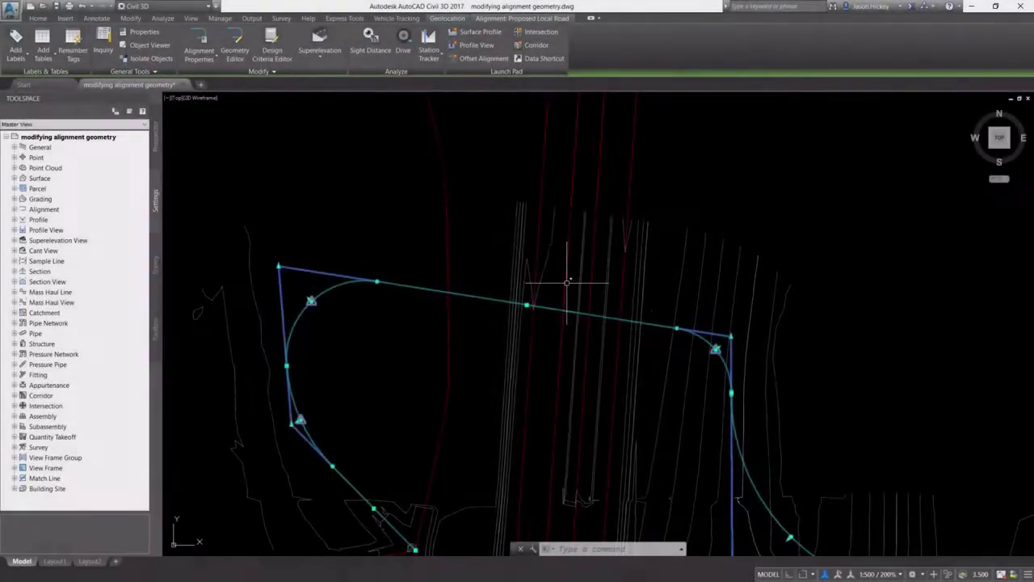
Step: Select the Proposed Local Road alignment and open its Alignment Labels dialog from the right-click menu
scroll(500, 308, "down", 6)
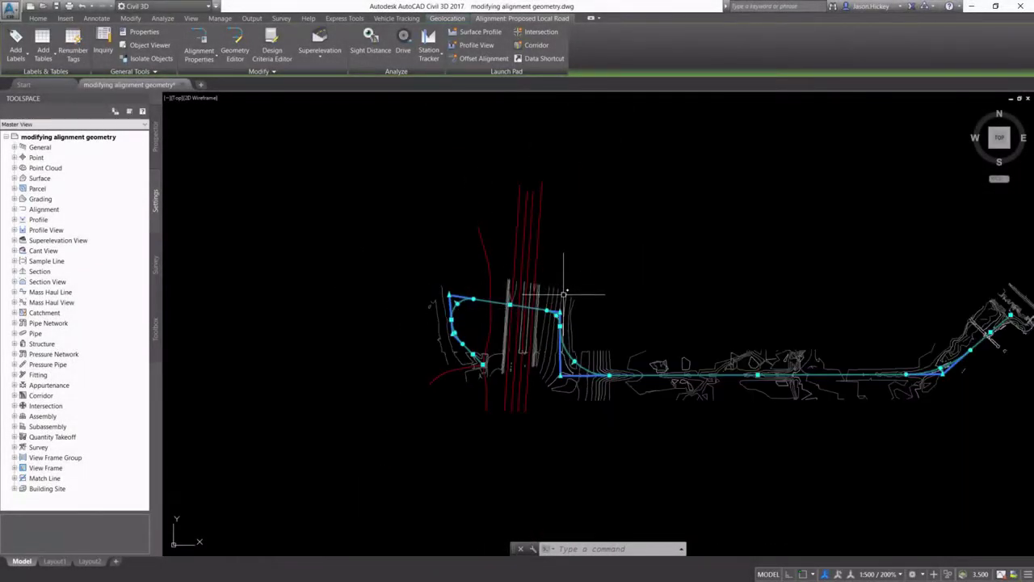
key("Escape")
scroll(536, 307, "up", 6)
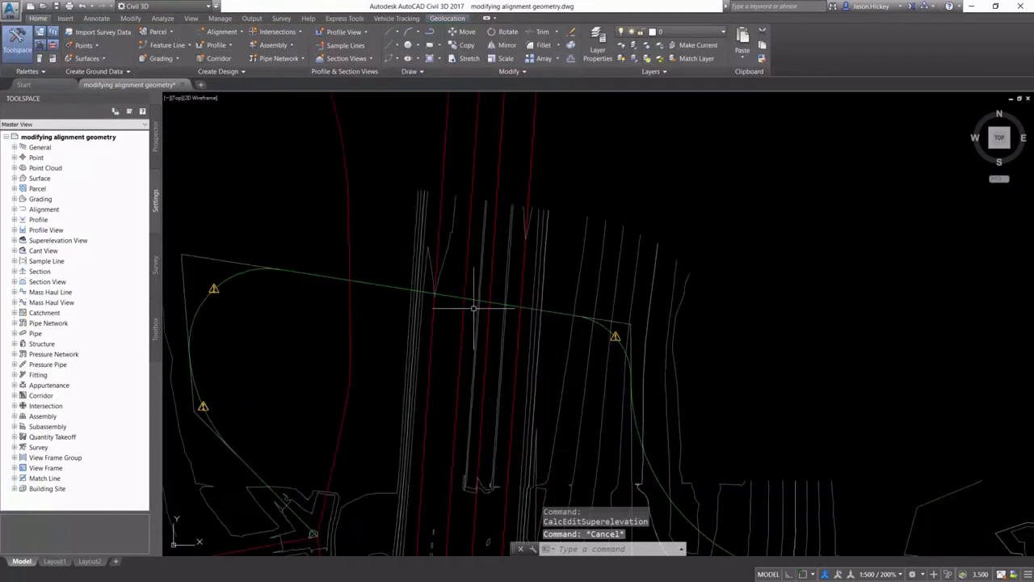
left_click(385, 285)
right_click(385, 287)
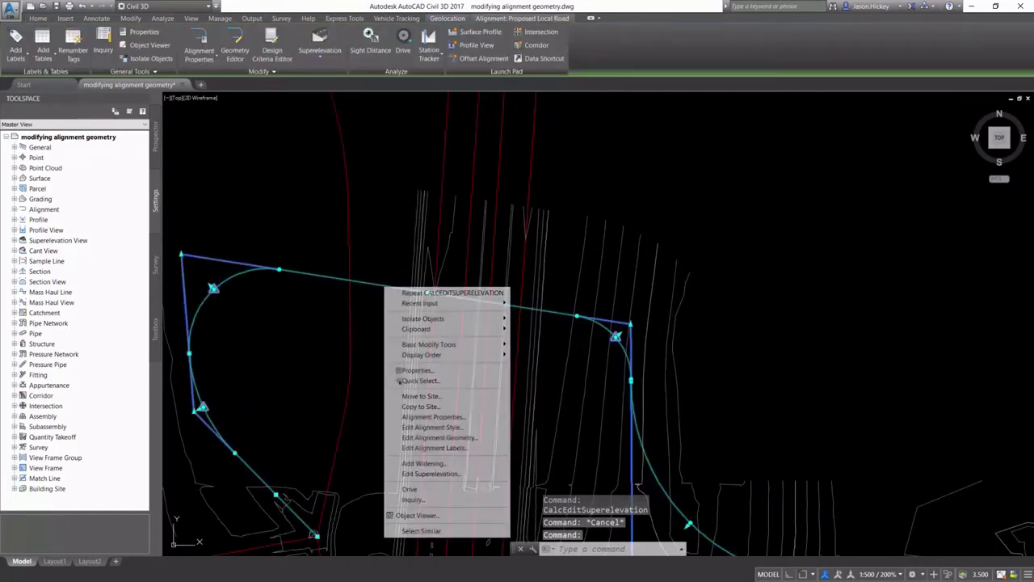
left_click(420, 449)
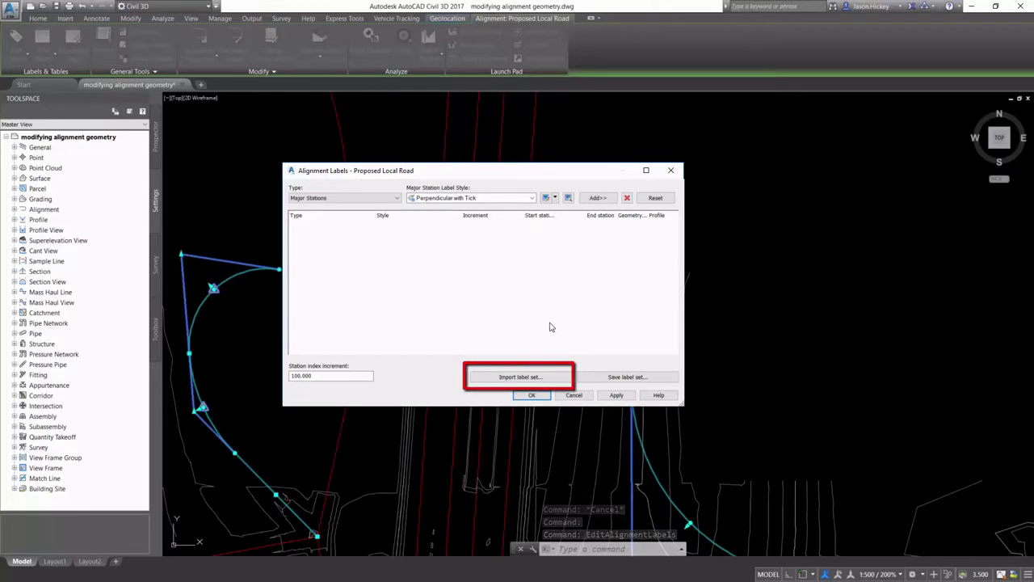
Step: Import the 'Major and Minor only' label set into the alignment labels
left_click(527, 377)
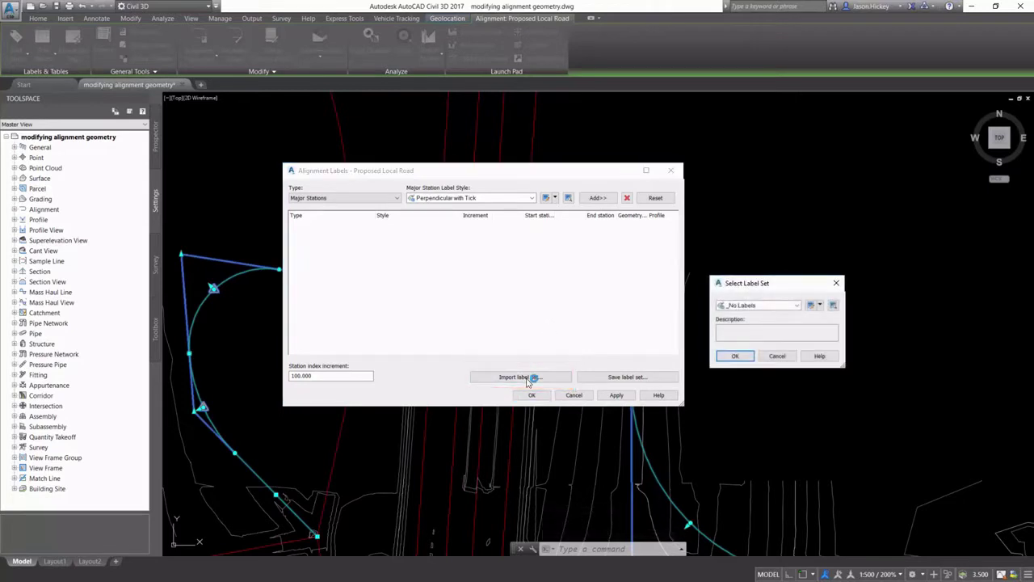
left_click_drag(731, 282, 516, 261)
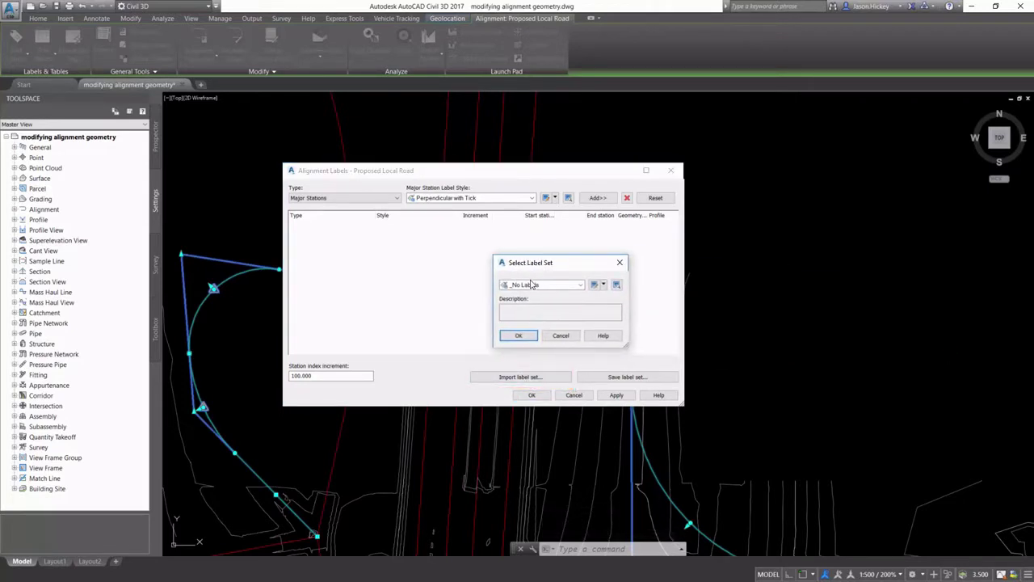
left_click(531, 284)
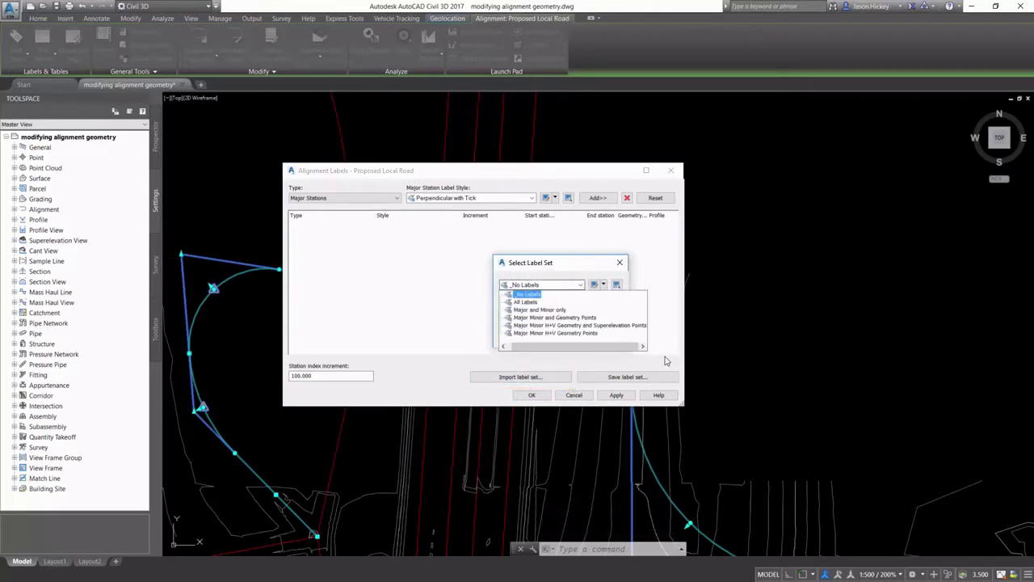
left_click(540, 310)
left_click(524, 336)
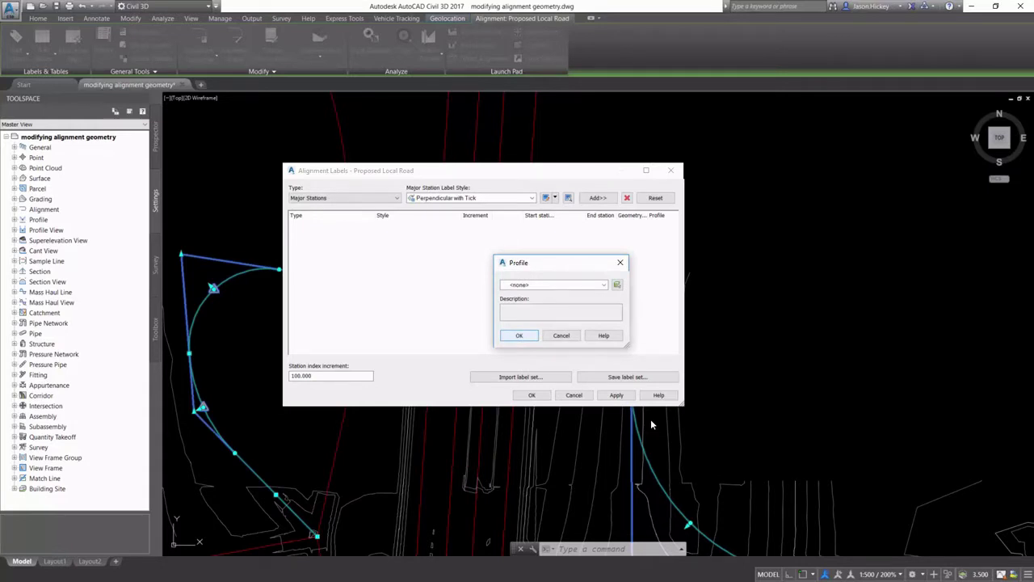
Step: Use profile 4 for the geometry point labels and apply the labels to the alignment
left_click(582, 286)
left_click(581, 286)
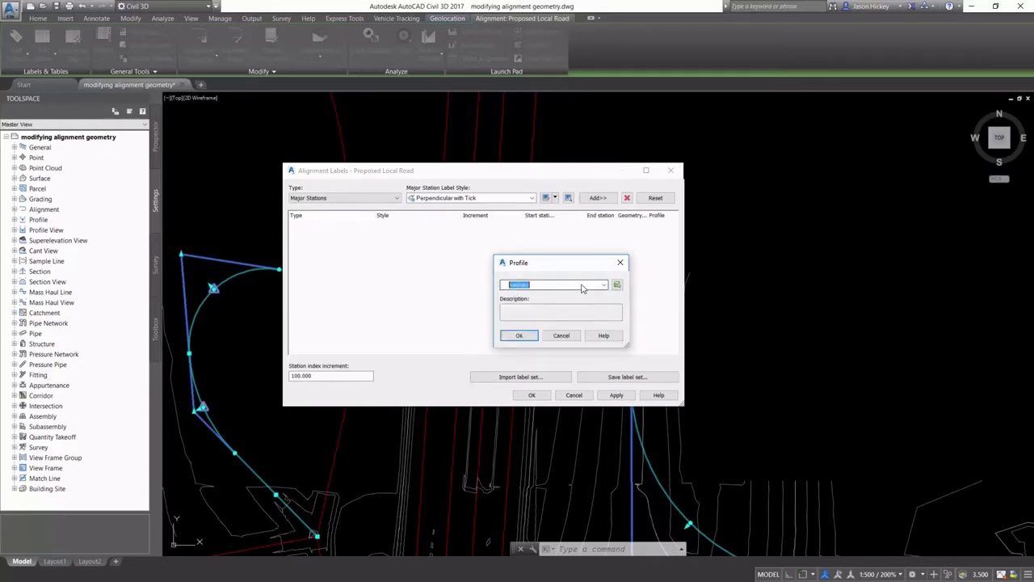
left_click(585, 286)
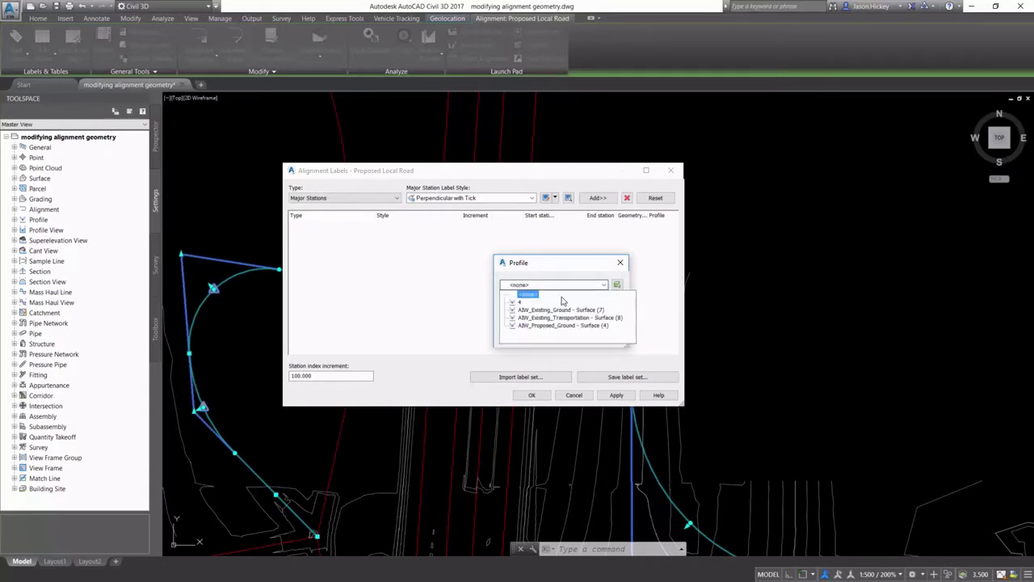
left_click(522, 302)
left_click(520, 336)
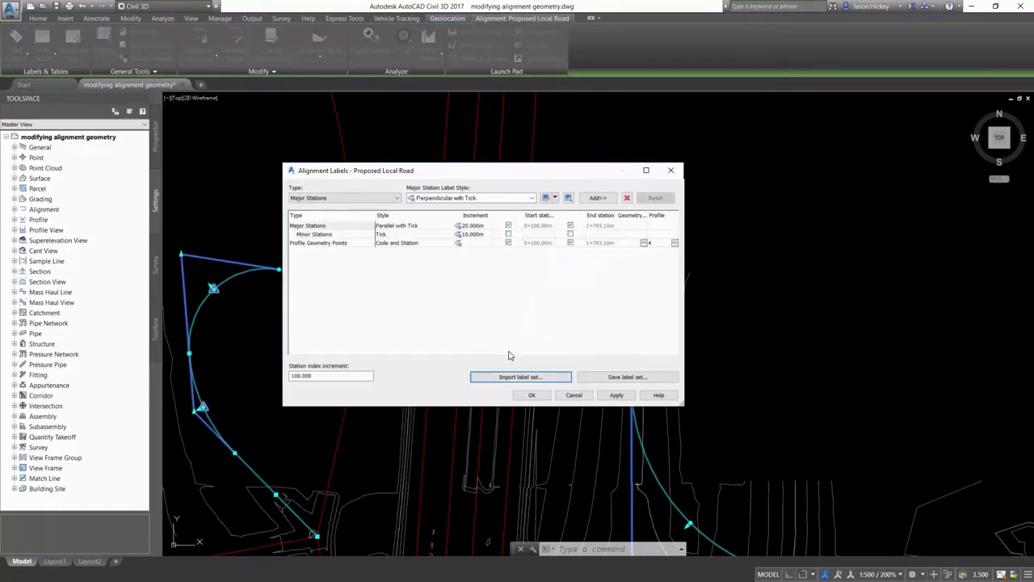
left_click(532, 394)
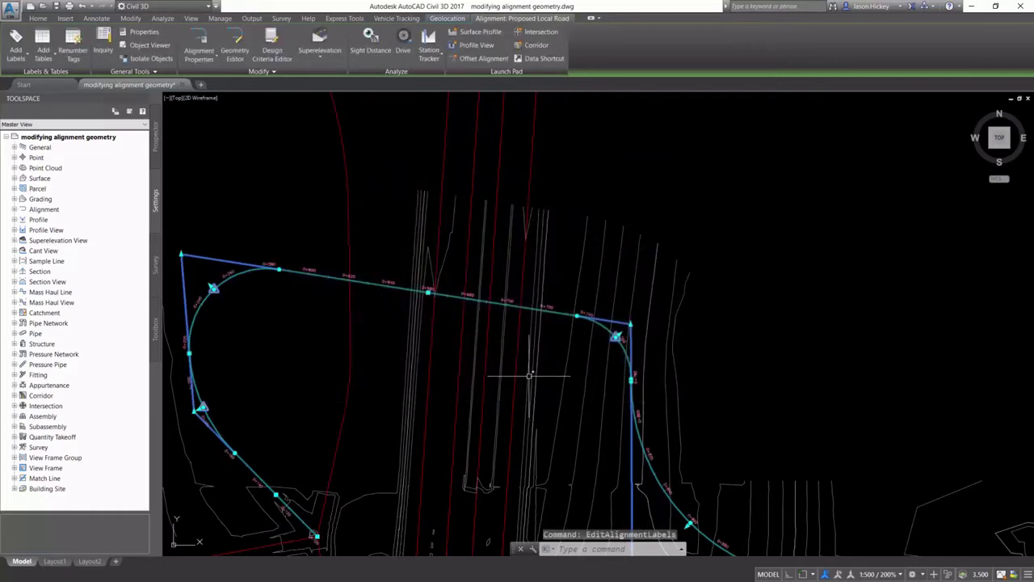
scroll(208, 291, "up", 4)
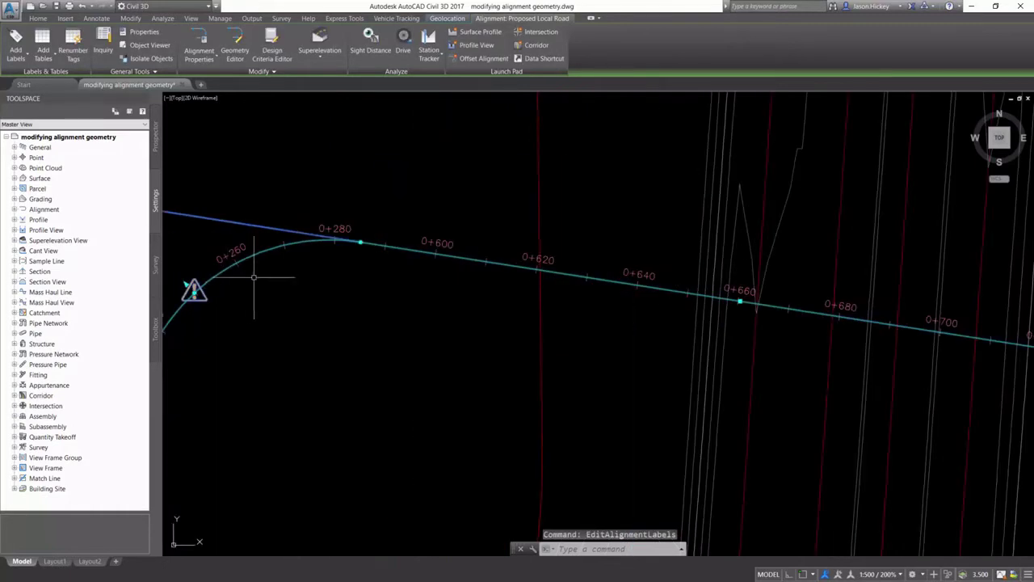
scroll(411, 222, "down", 5)
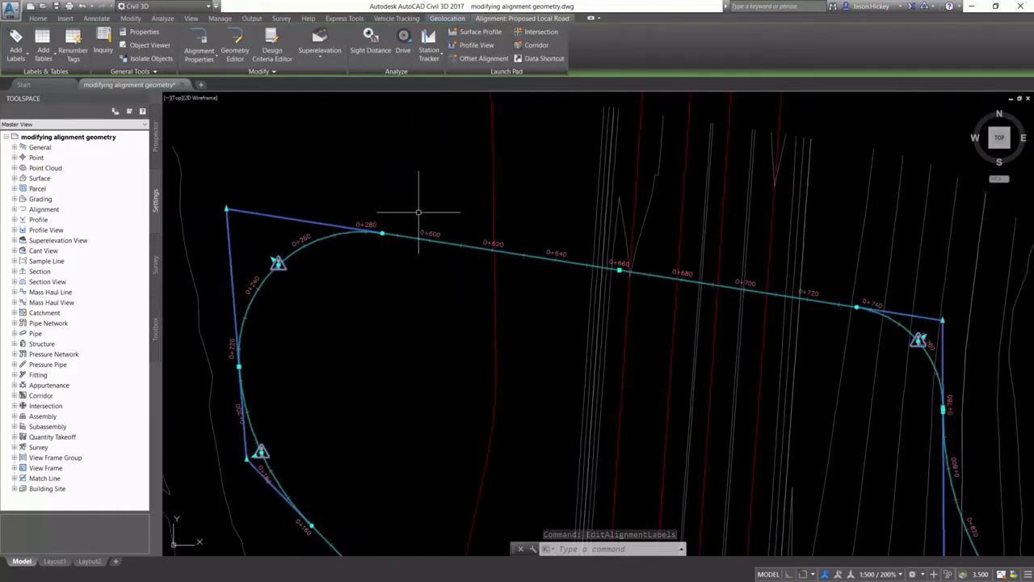
scroll(723, 412, "up", 6)
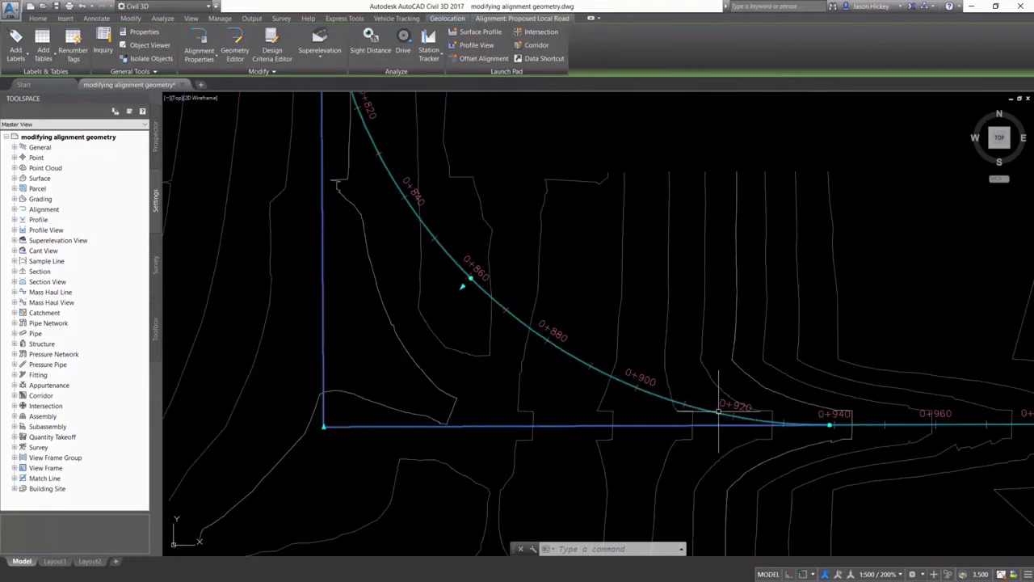
scroll(715, 414, "down", 4)
scroll(437, 343, "down", 3)
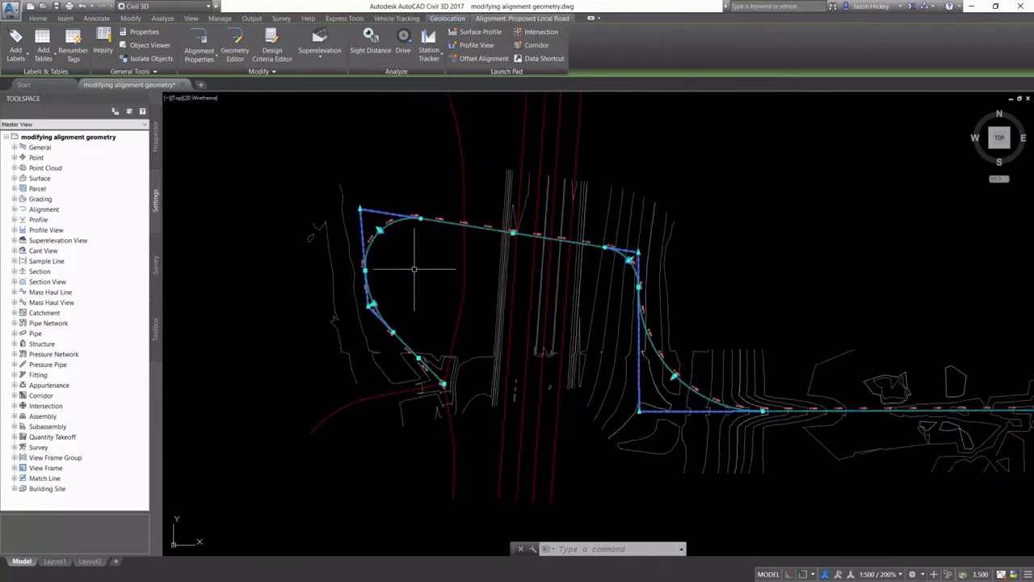
scroll(413, 273, "up", 2)
key("Escape")
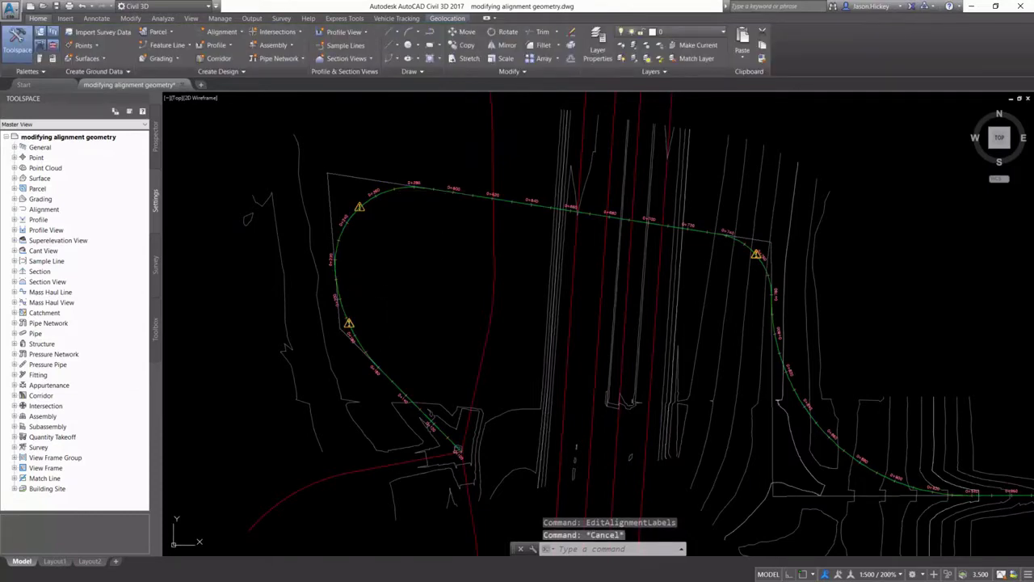
Step: Select Proposed Local Road again and reopen its Alignment Labels dialog
left_click(440, 190)
right_click(440, 190)
left_click(483, 353)
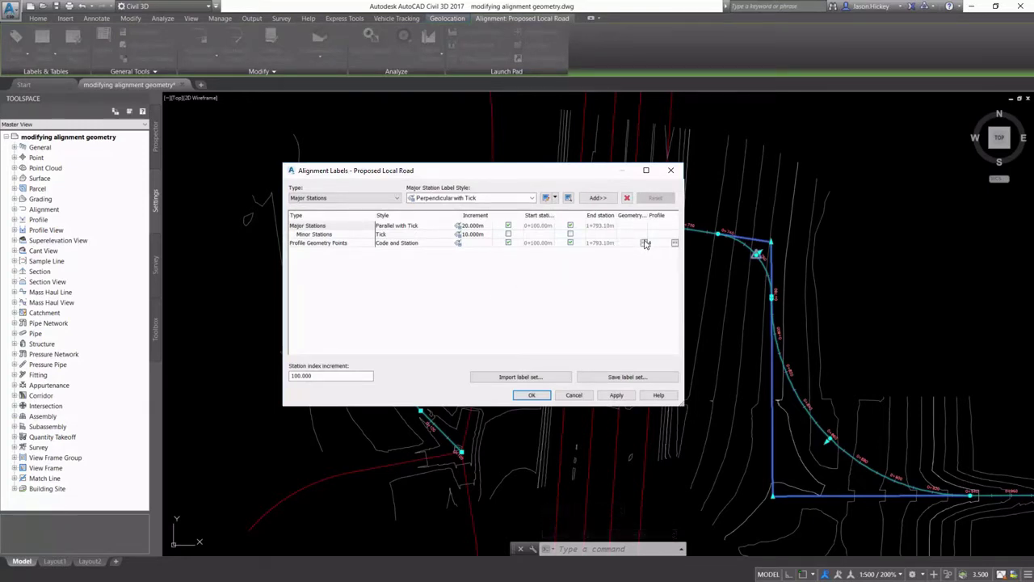
Step: Delete both existing label rows and add Major Stations labels in Perpendicular with Line style at 20.000m
left_click(627, 197)
left_click(627, 197)
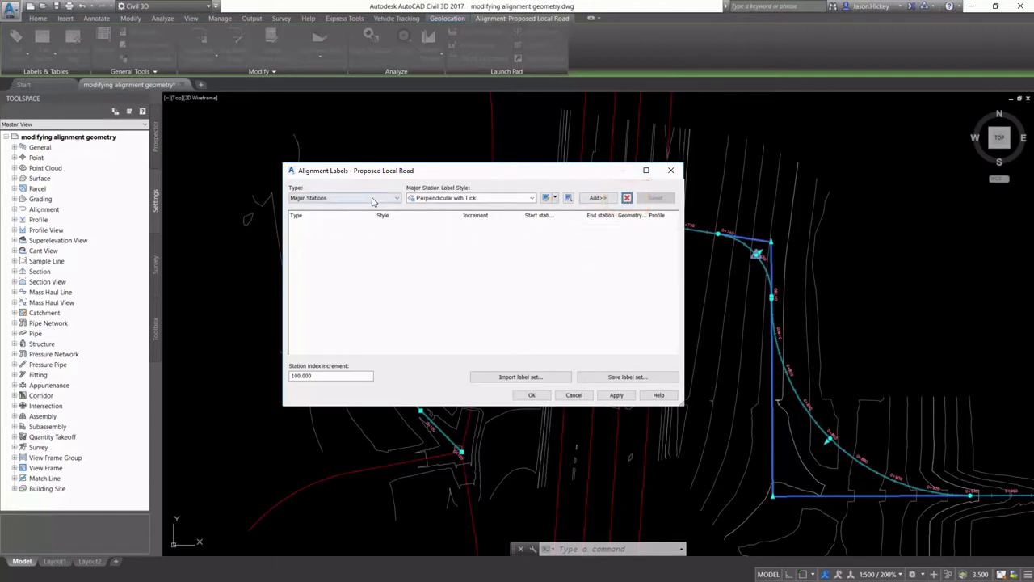
left_click(437, 197)
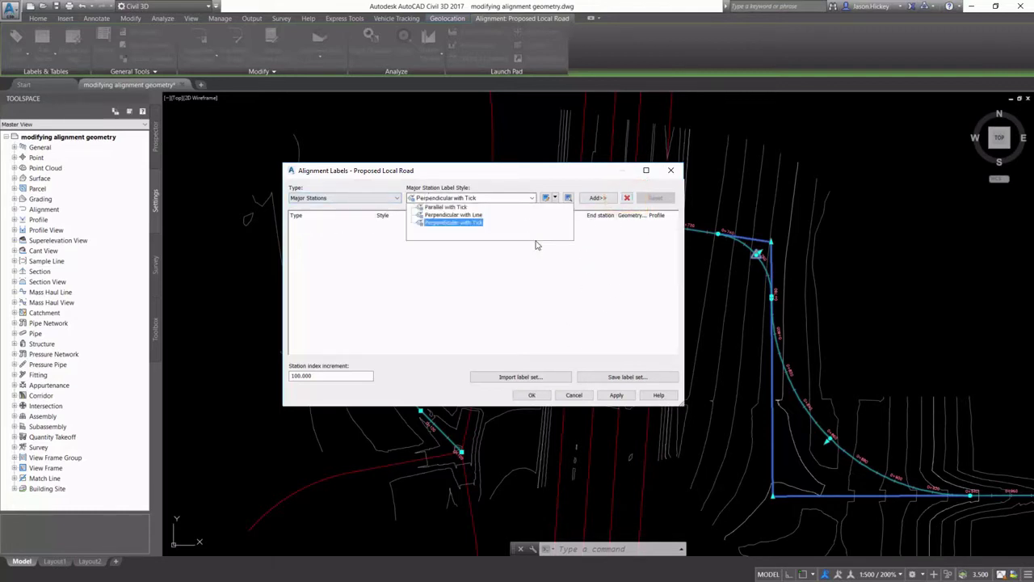
left_click(443, 215)
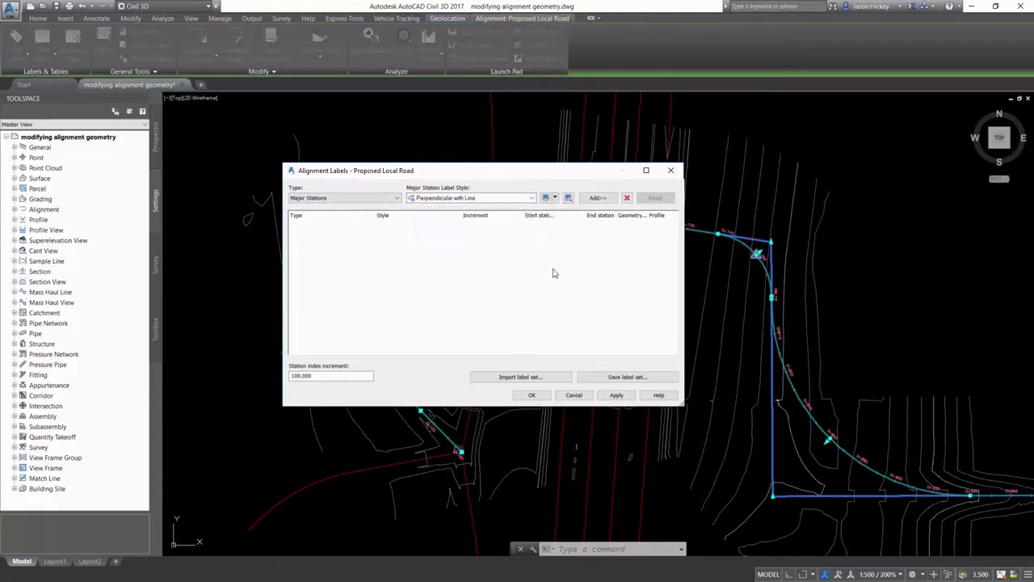
left_click(596, 198)
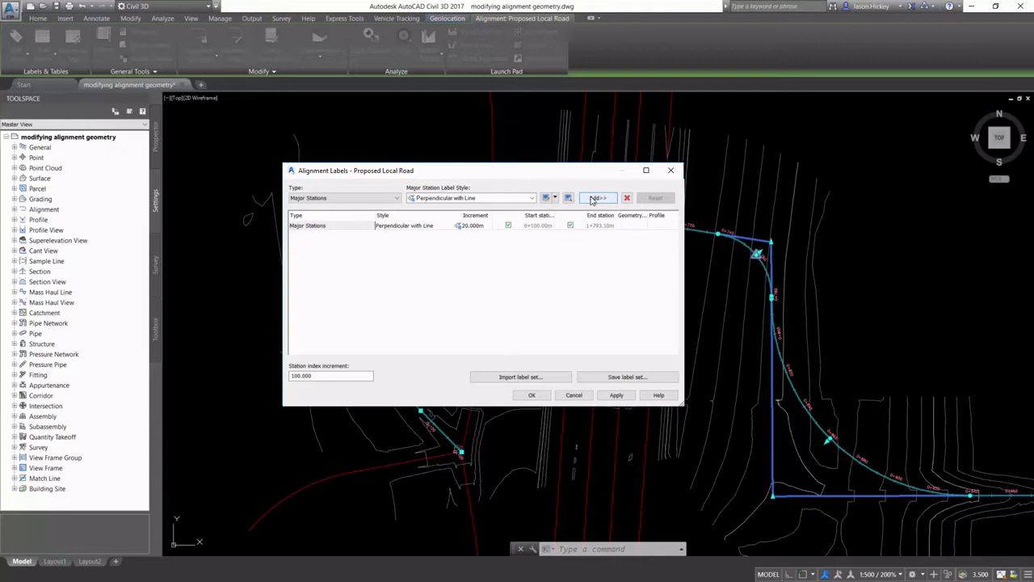
Step: Add a Minor Stations row in Tick style at a 10.000m increment below Major Stations
left_click(635, 226)
left_click(344, 198)
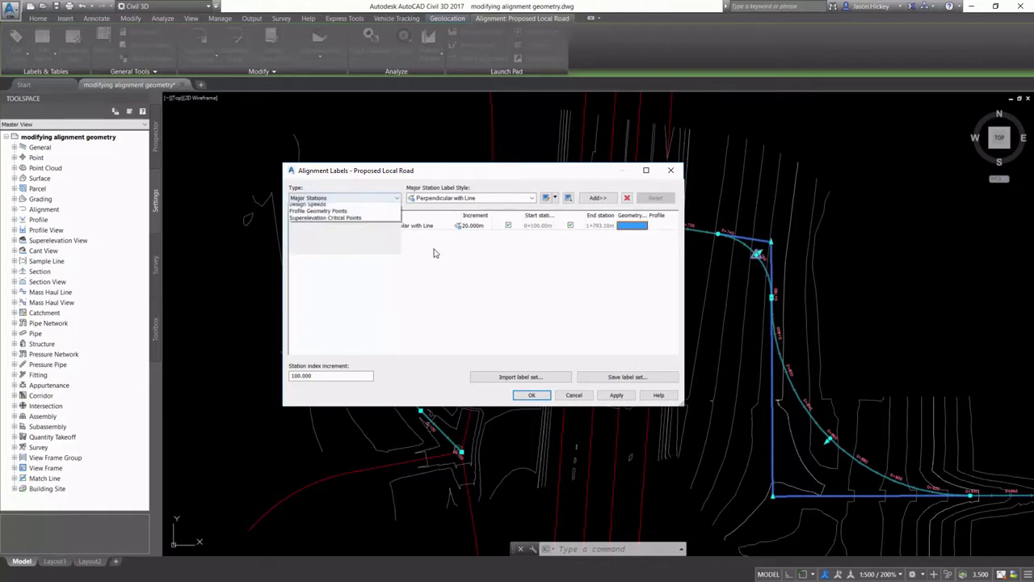
left_click(329, 212)
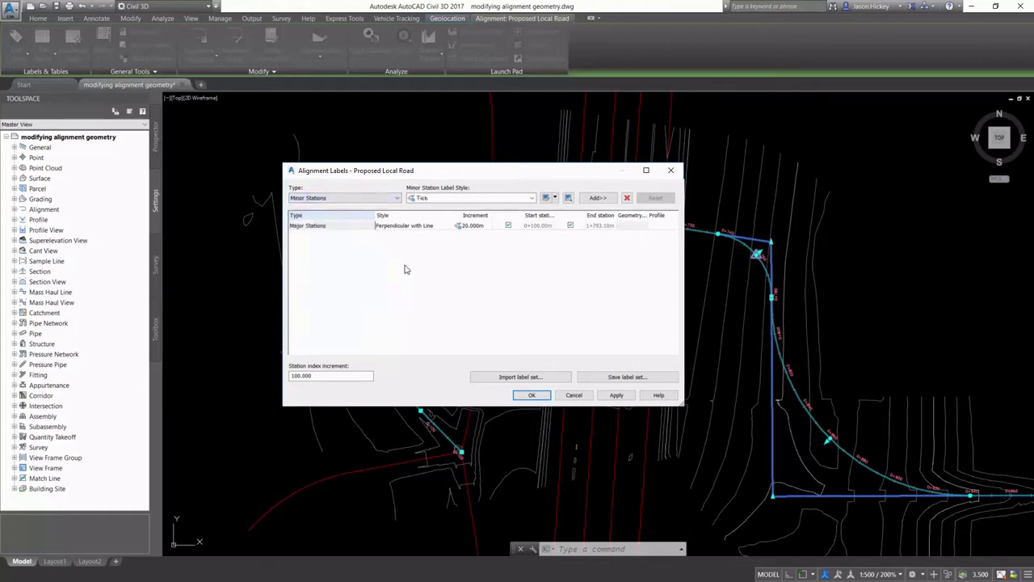
left_click(532, 198)
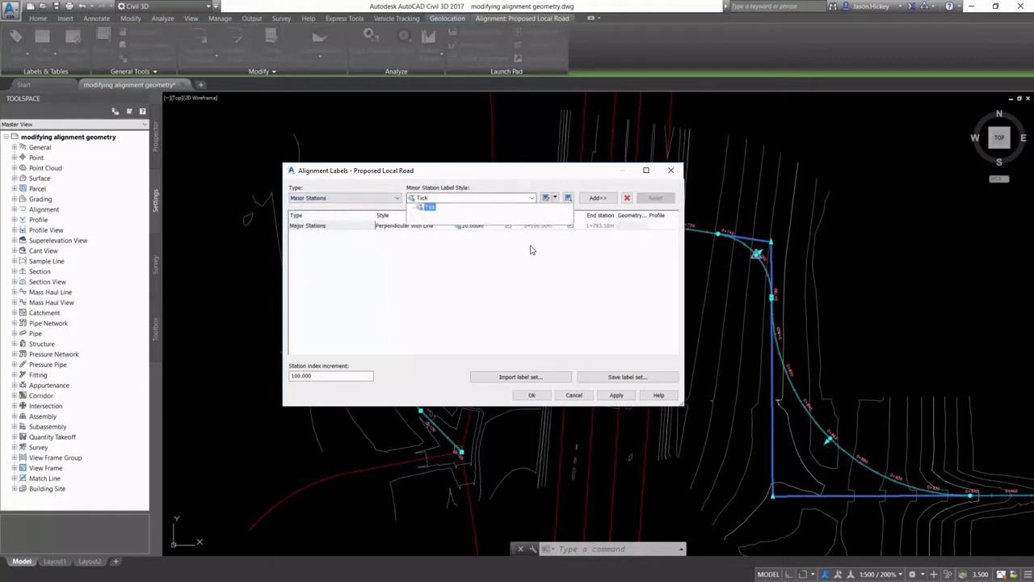
left_click(494, 208)
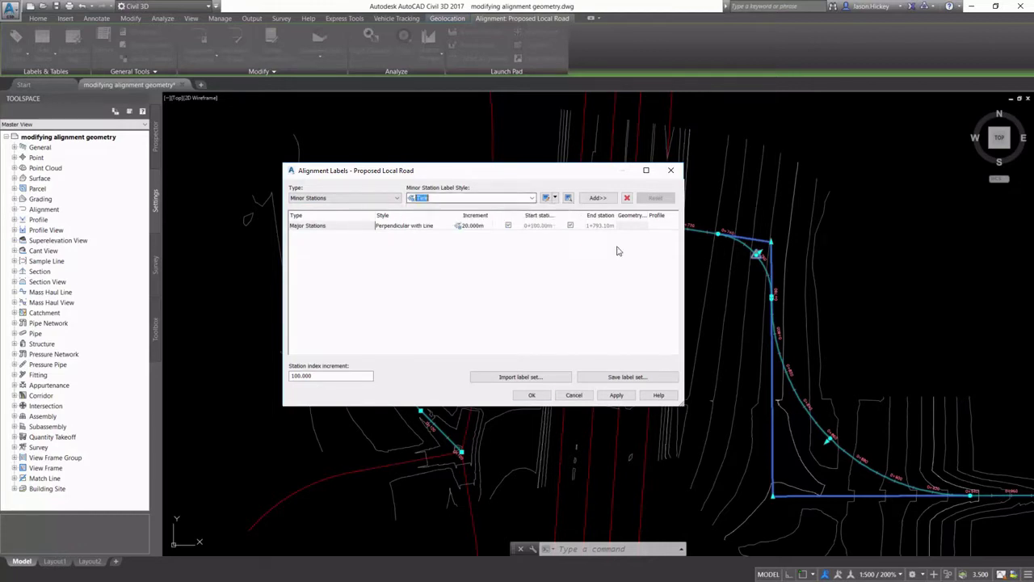
left_click(598, 198)
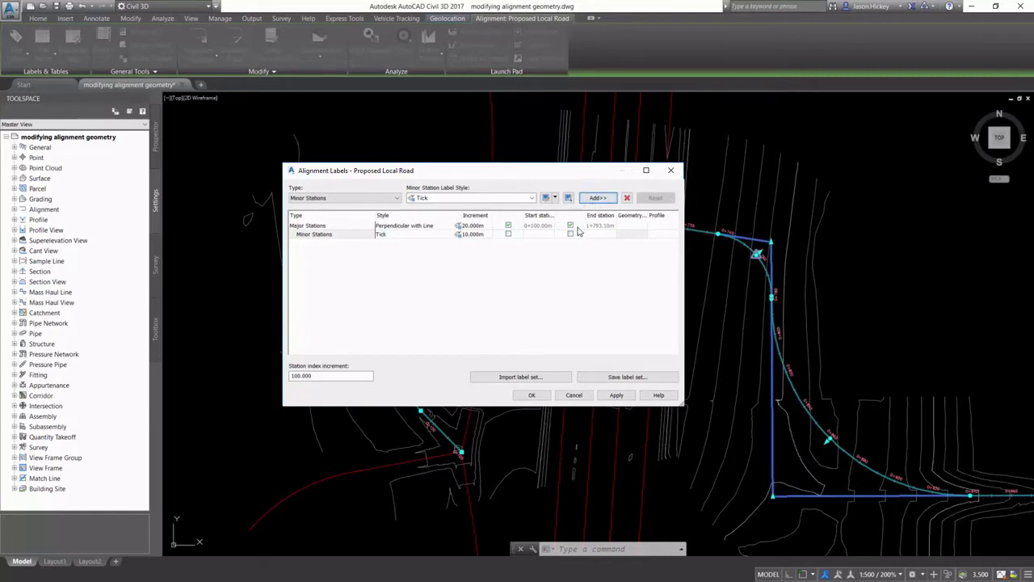
left_click(351, 200)
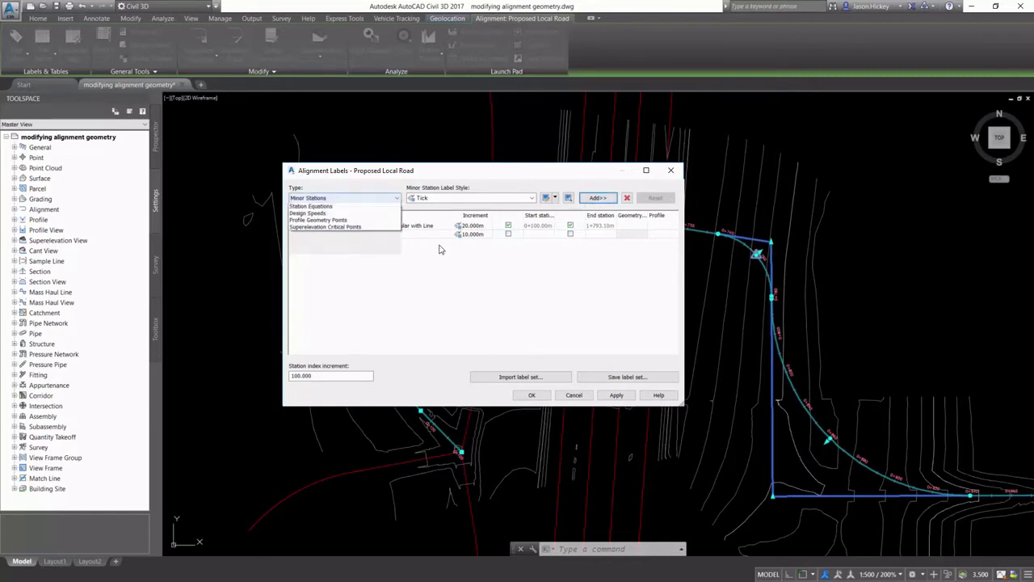
left_click(322, 224)
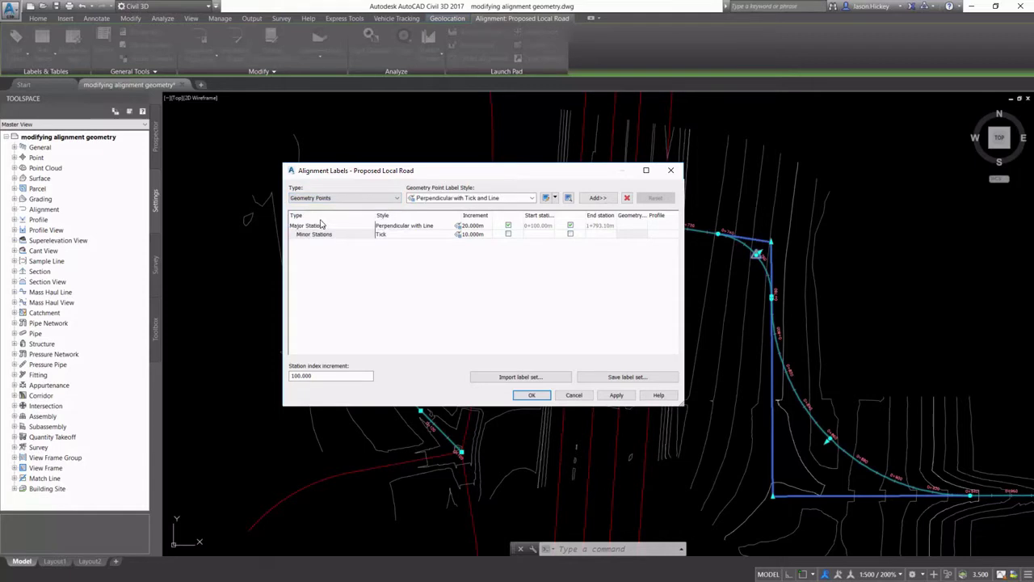
left_click(443, 199)
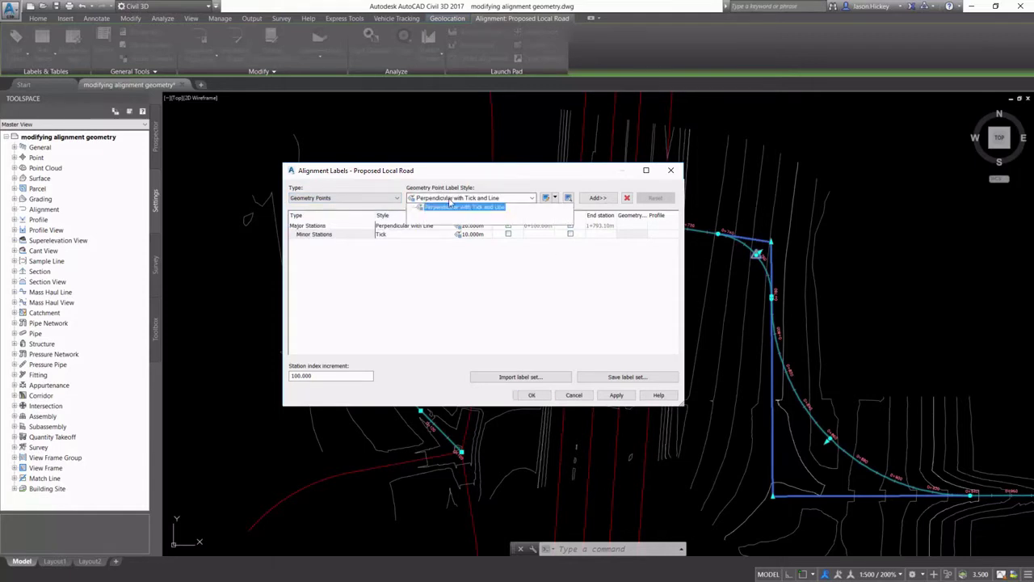
left_click(555, 198)
left_click(555, 198)
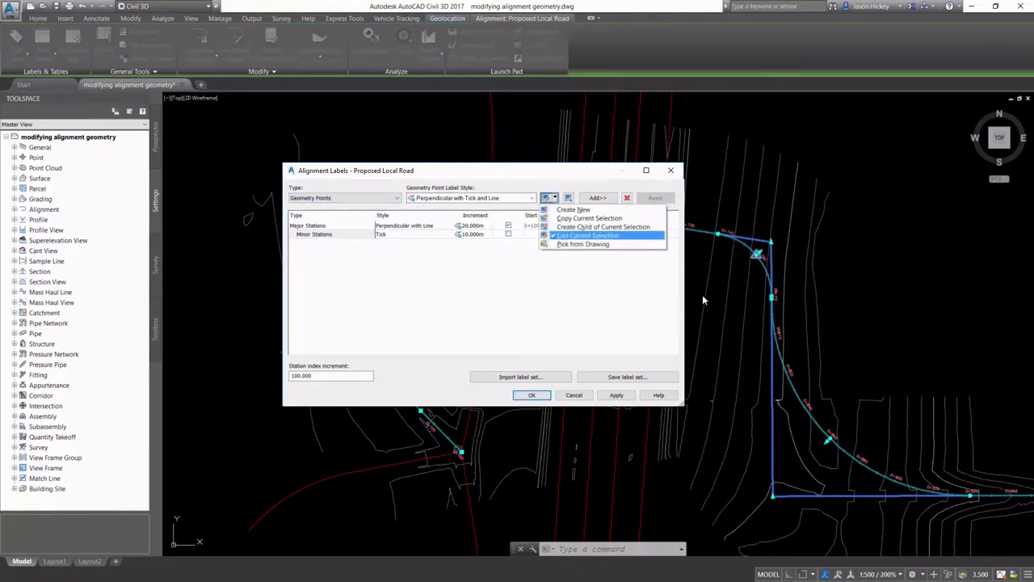
left_click(562, 233)
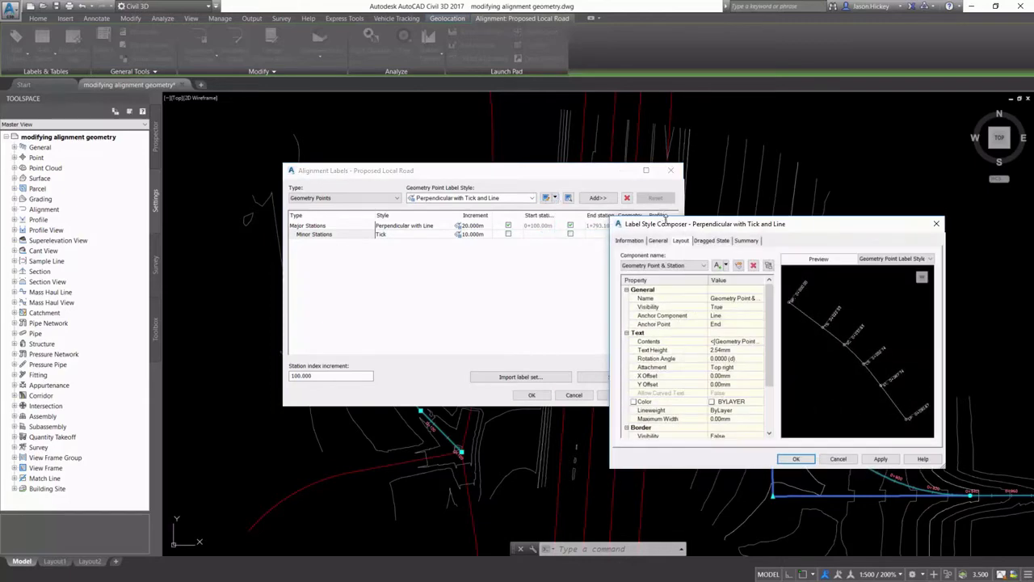
left_click_drag(642, 224, 365, 182)
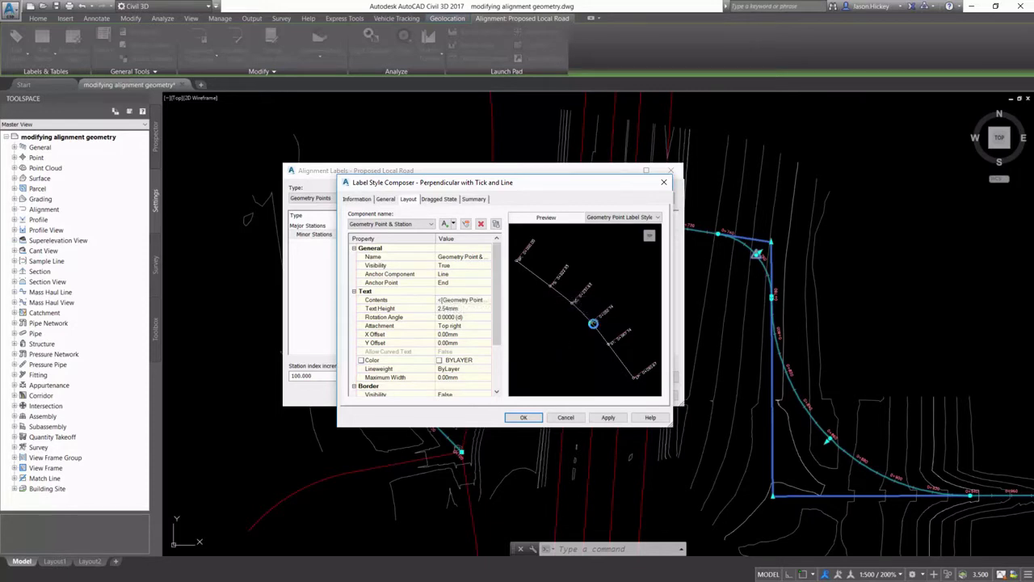
scroll(594, 326, "up", 2)
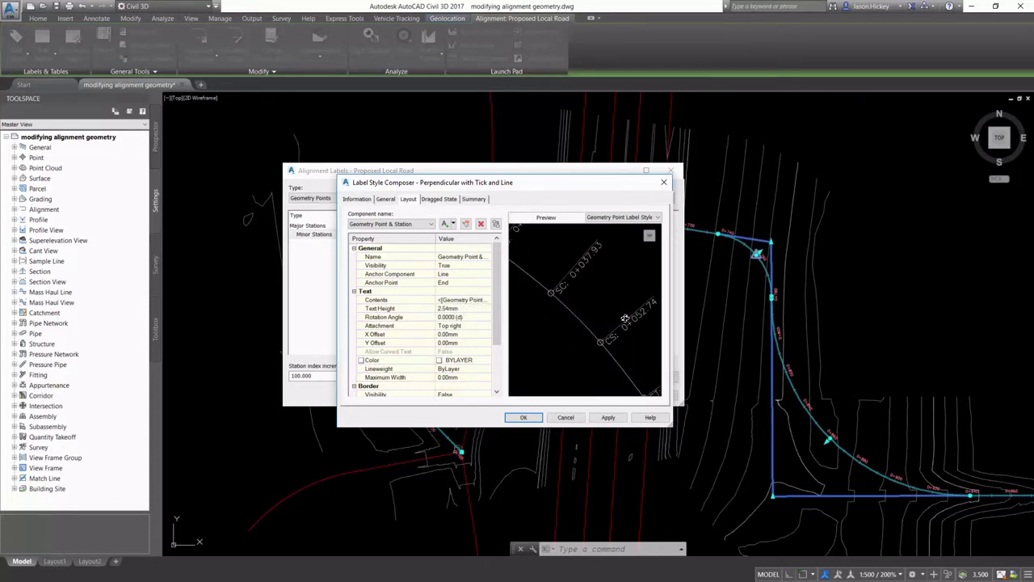
left_click(524, 417)
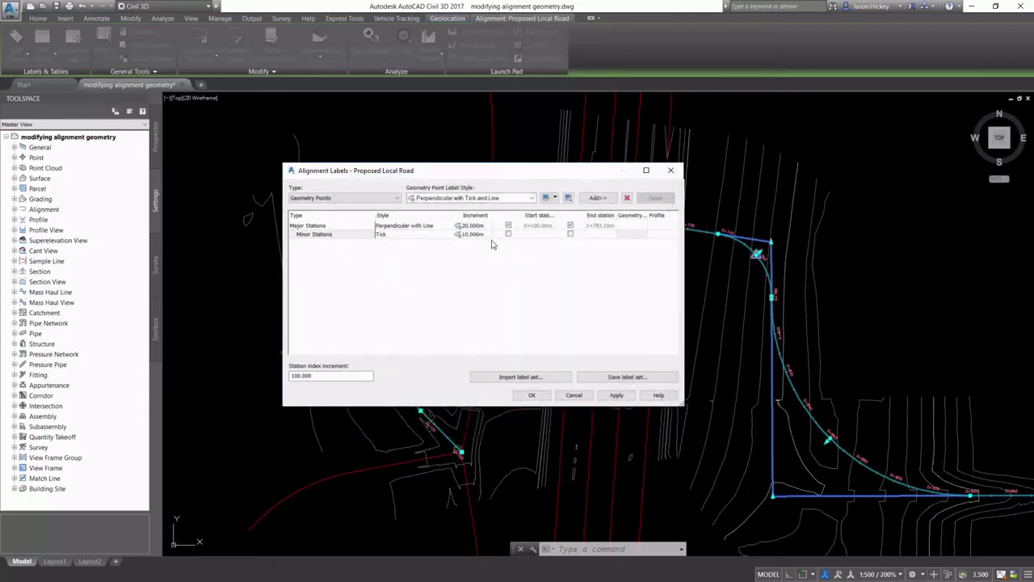
Step: Add a Geometry Points row covering all geometry points, styled Perpendicular with Tick and Line
left_click(598, 198)
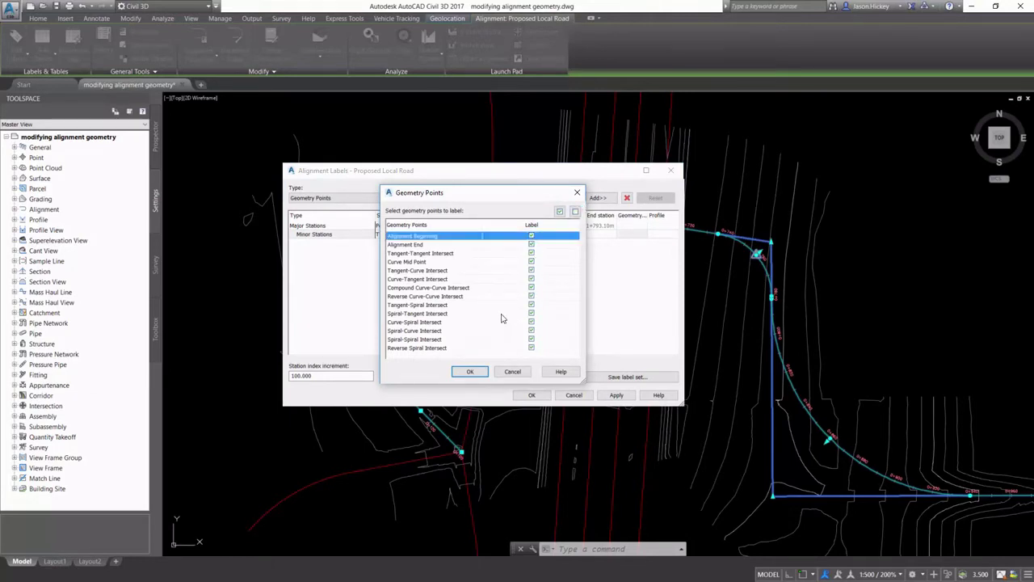
left_click(472, 374)
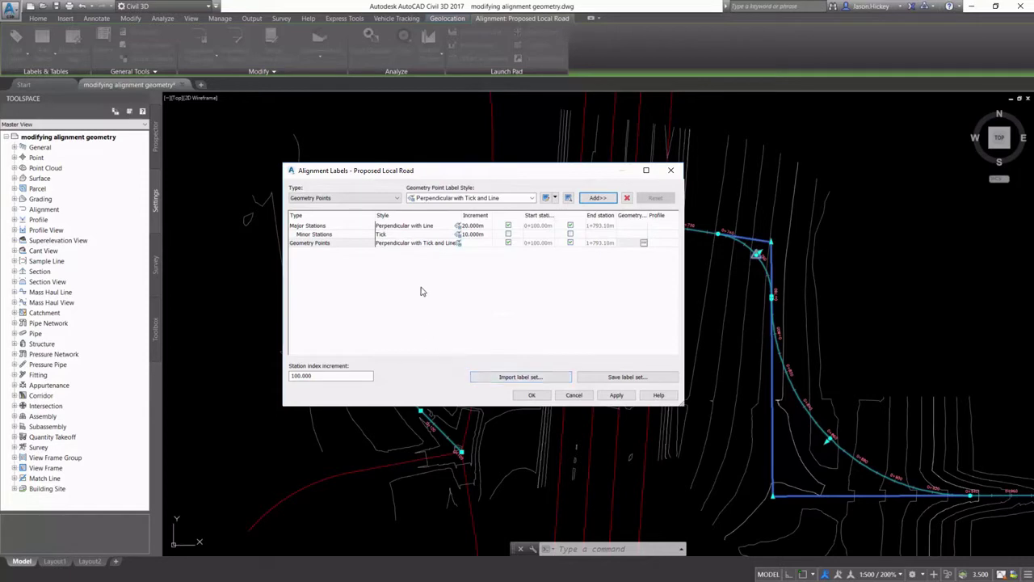
left_click(376, 198)
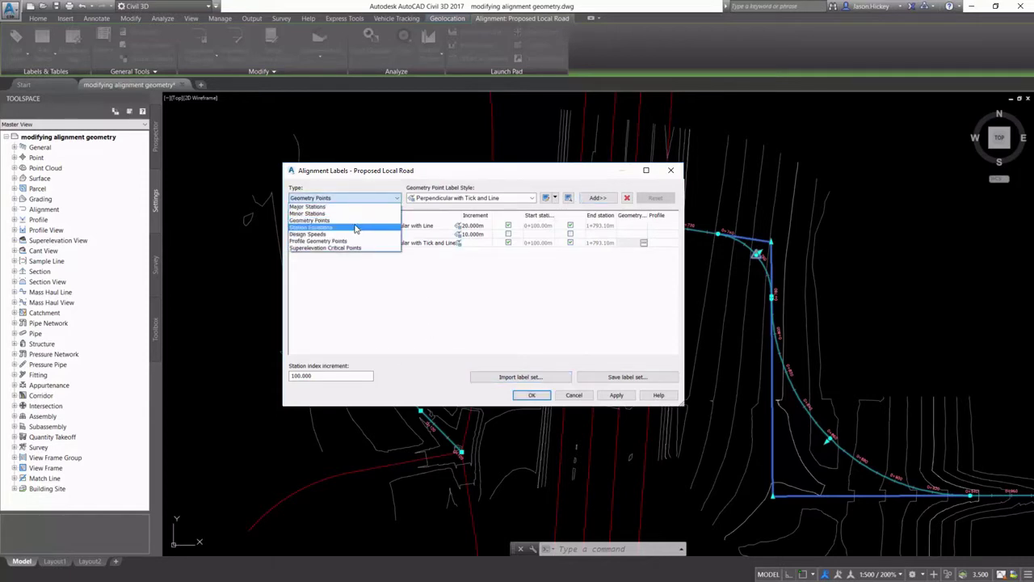
Step: Add a Station Equations row (Station Ahead & Back) and a Design Speeds row (Station over Speed)
left_click(354, 229)
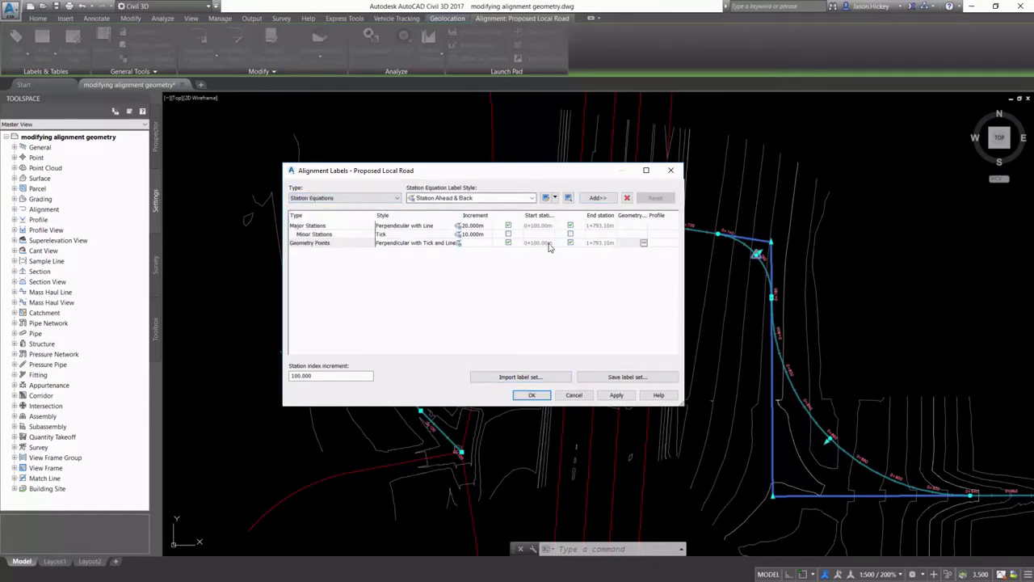
left_click(596, 198)
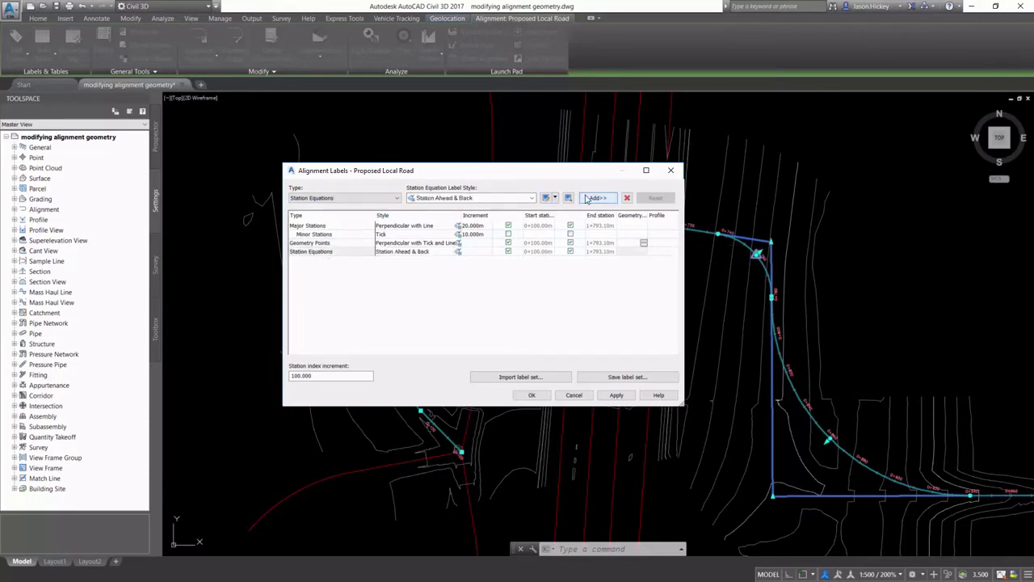
left_click(371, 201)
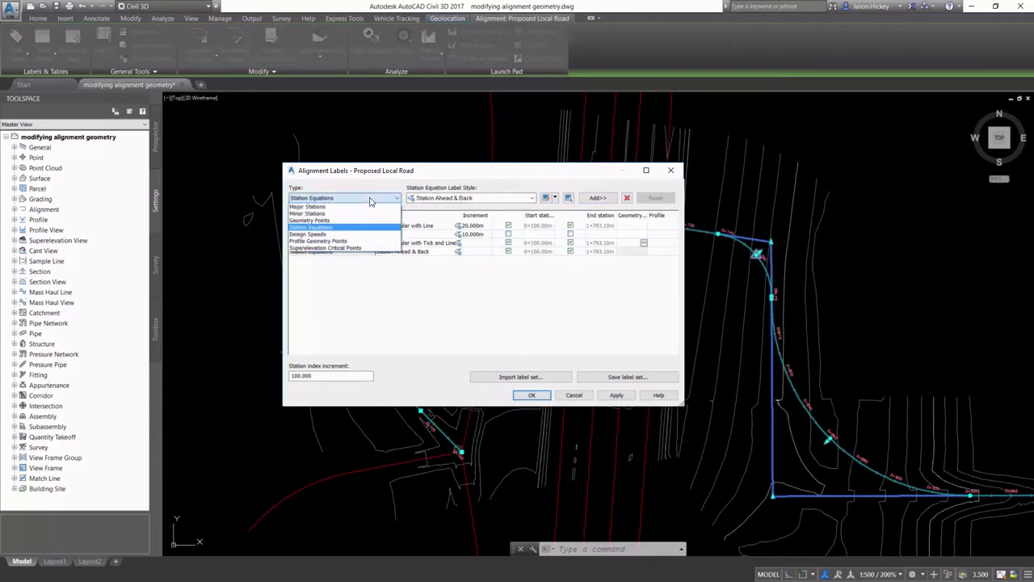
left_click(325, 235)
left_click(438, 199)
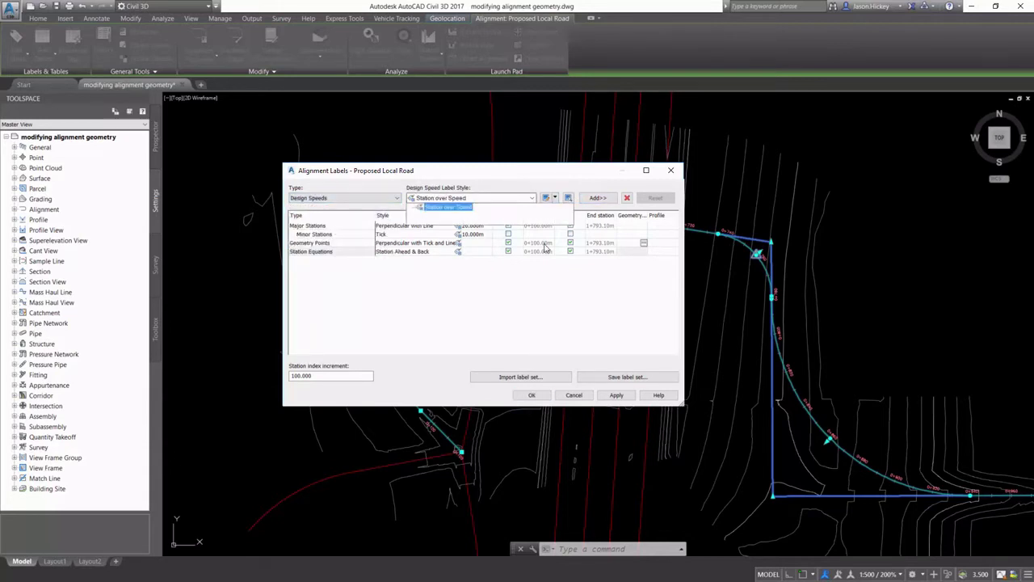
left_click(448, 207)
left_click(597, 198)
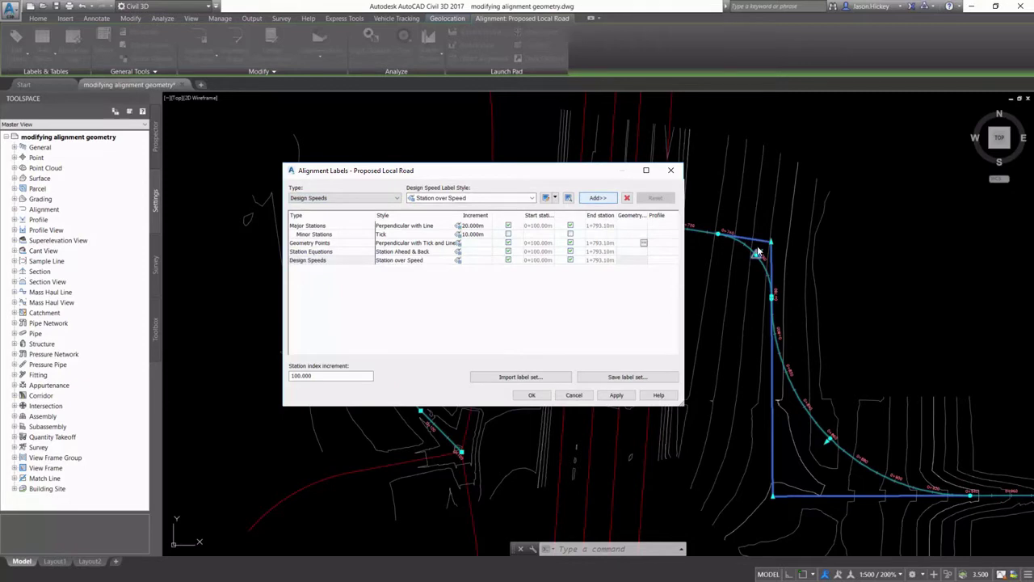
left_click(358, 198)
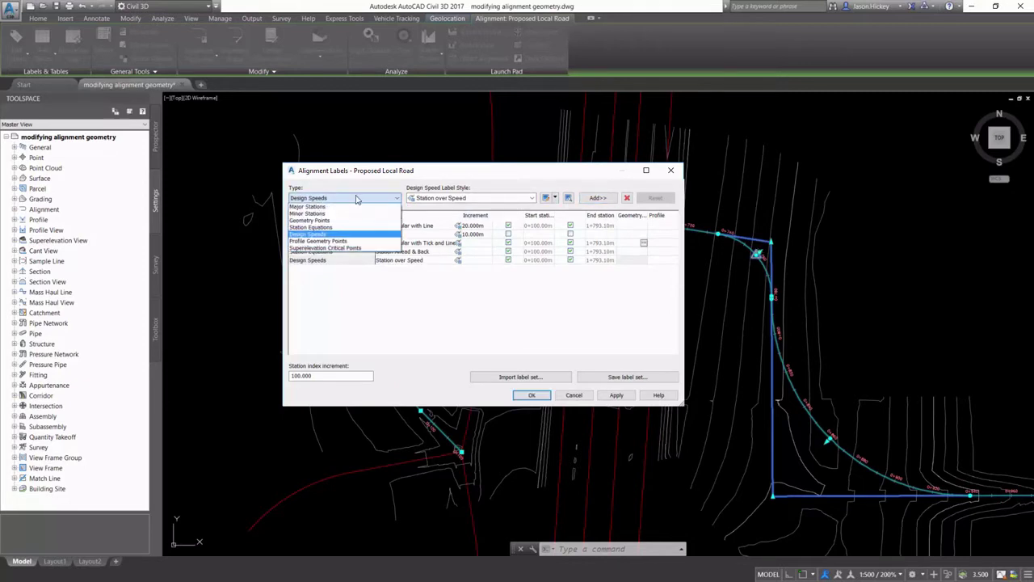
left_click(324, 241)
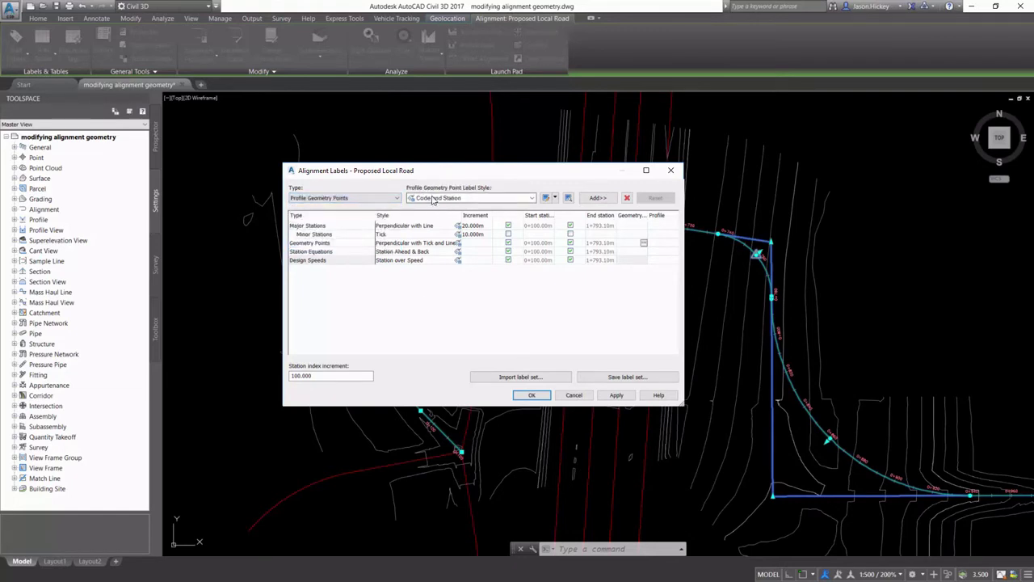
Step: Add a High Point style Profile Geometry Points row on profile 4, checking only High Point
left_click(432, 199)
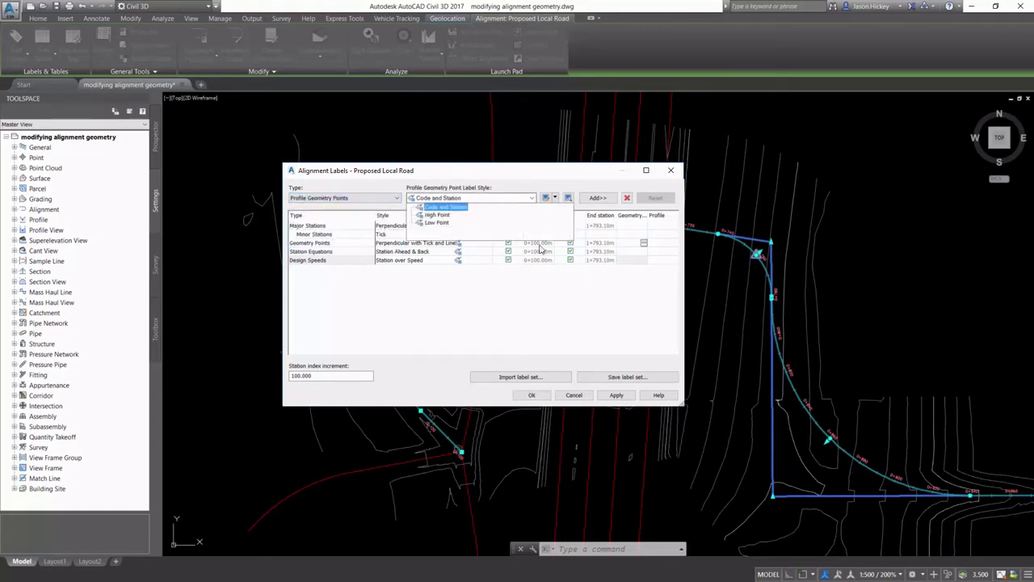
left_click(437, 214)
left_click(597, 198)
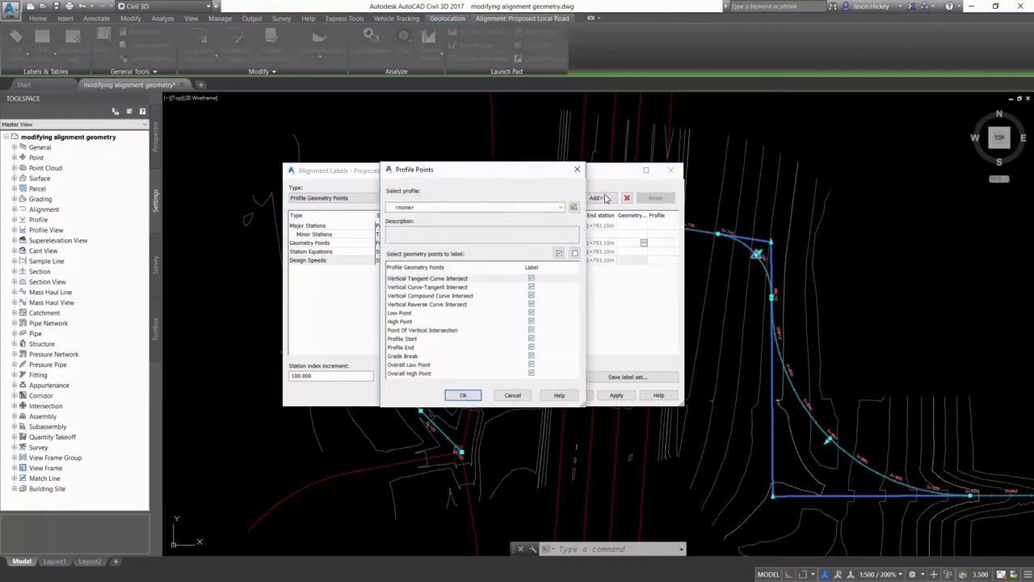
left_click(560, 207)
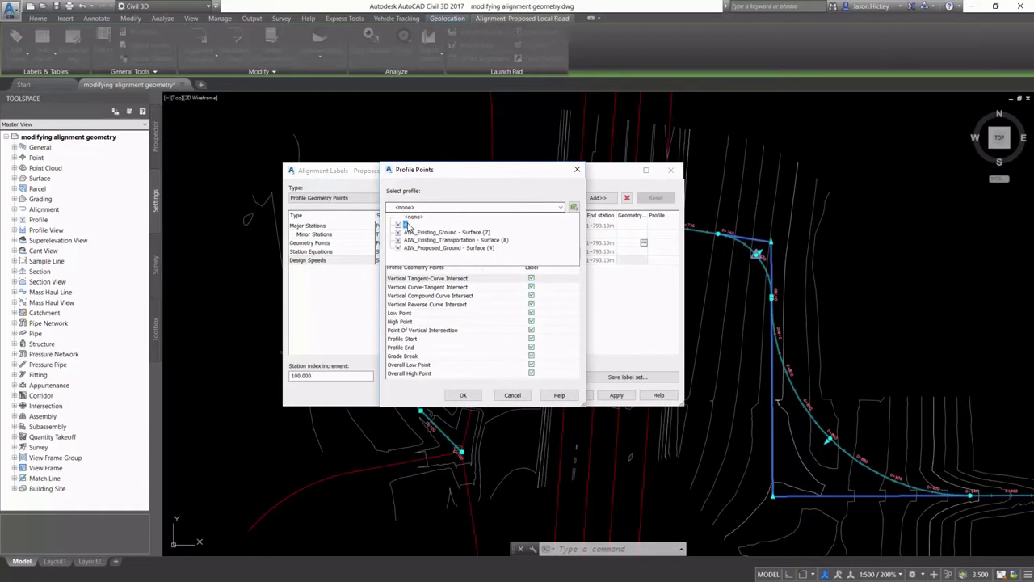
left_click(405, 224)
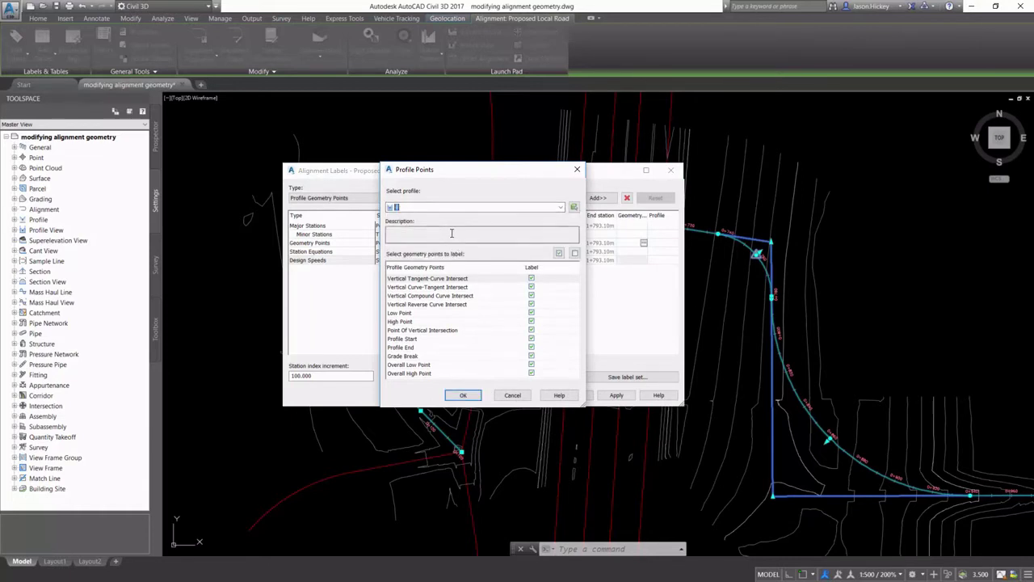
left_click(559, 253)
left_click(573, 253)
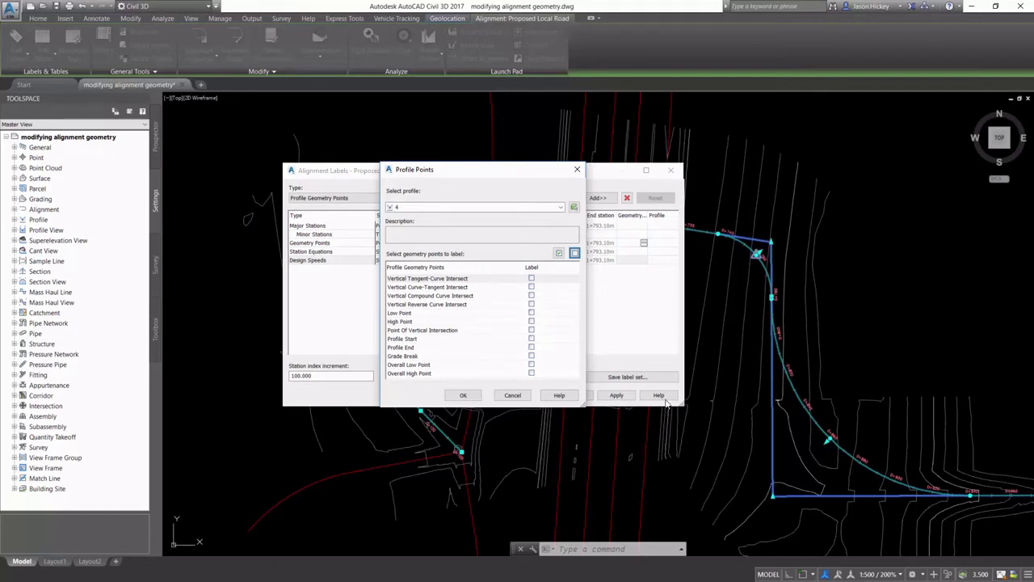
left_click(531, 321)
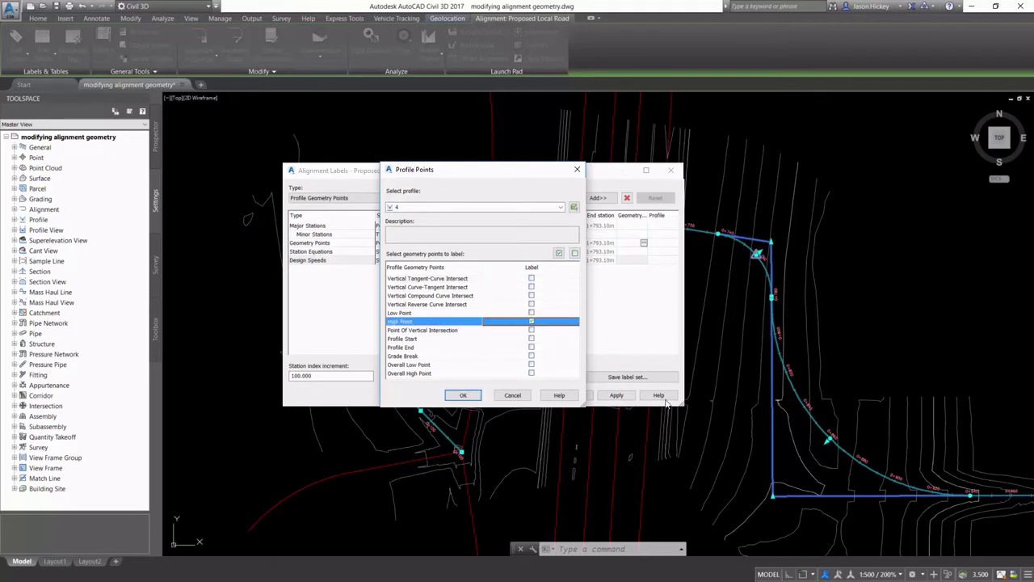
left_click(463, 395)
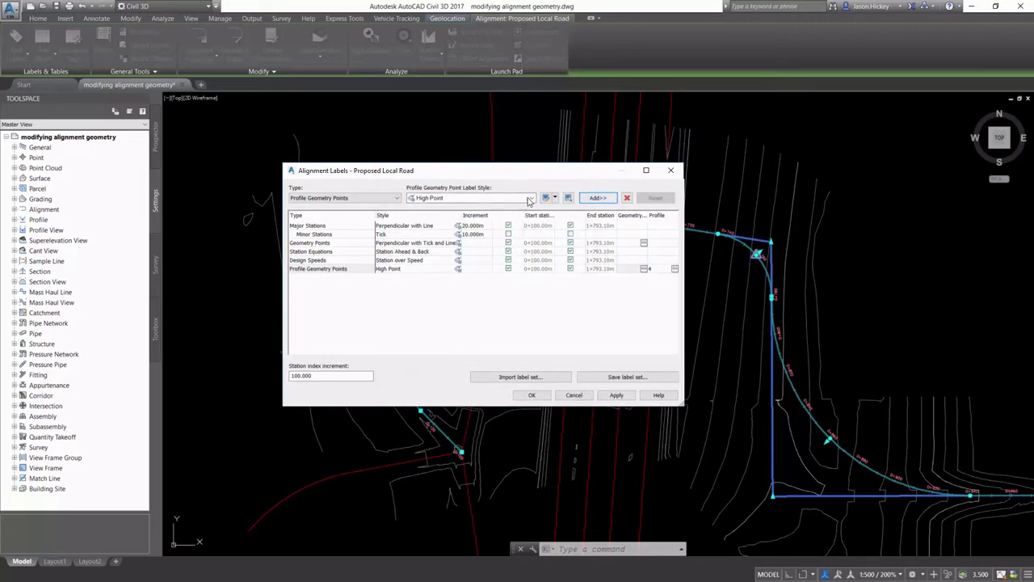
left_click(527, 198)
Step: Add a Low Point style Profile Geometry Points row on profile 4, checking only Low Point
left_click(438, 223)
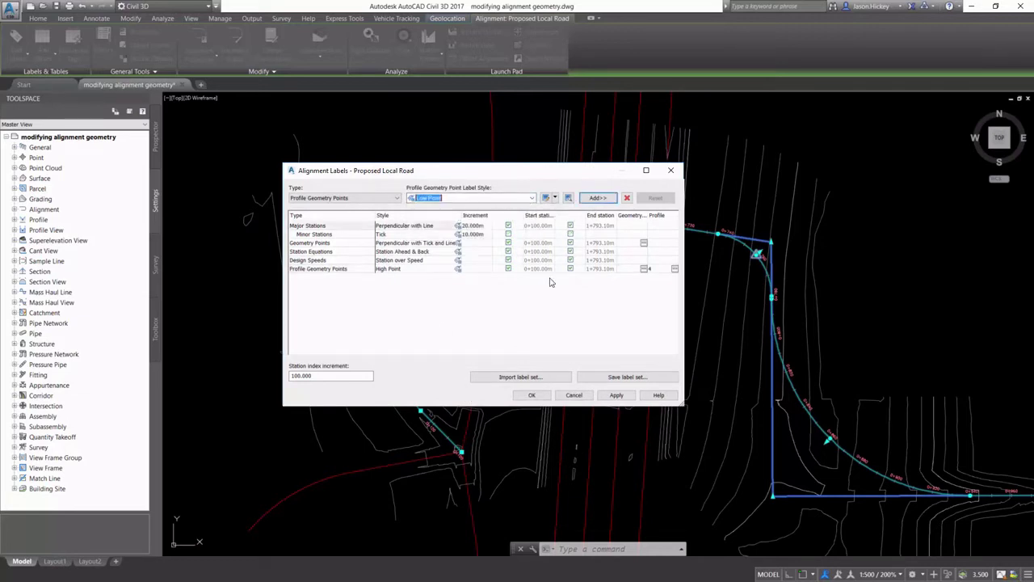
left_click(598, 198)
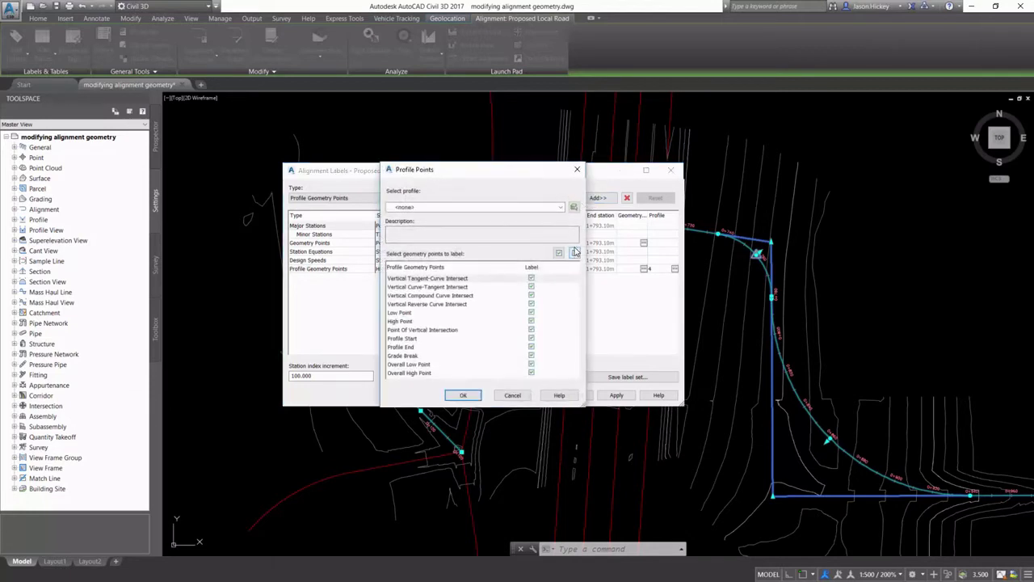
left_click(543, 208)
left_click(409, 225)
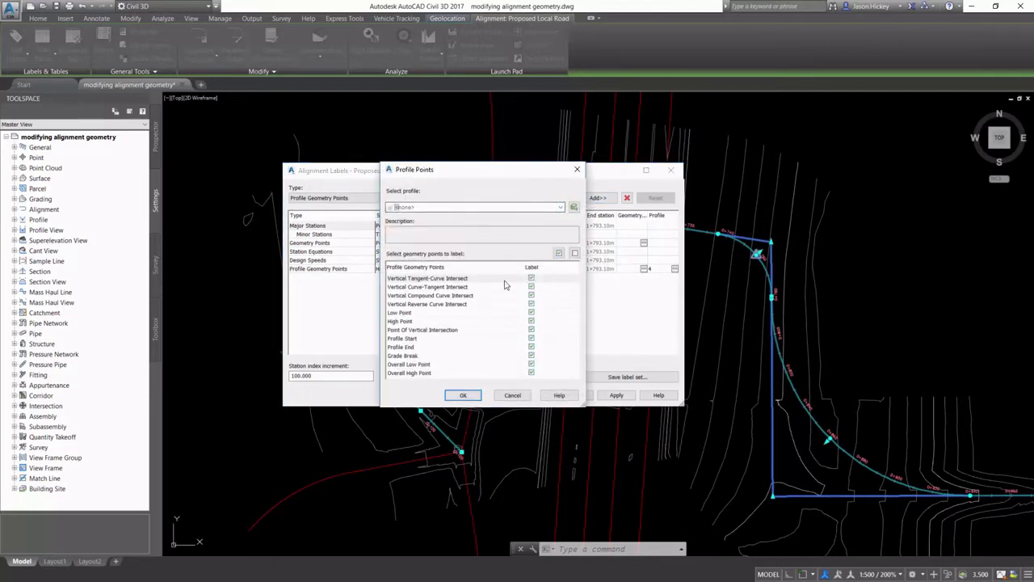
left_click(574, 253)
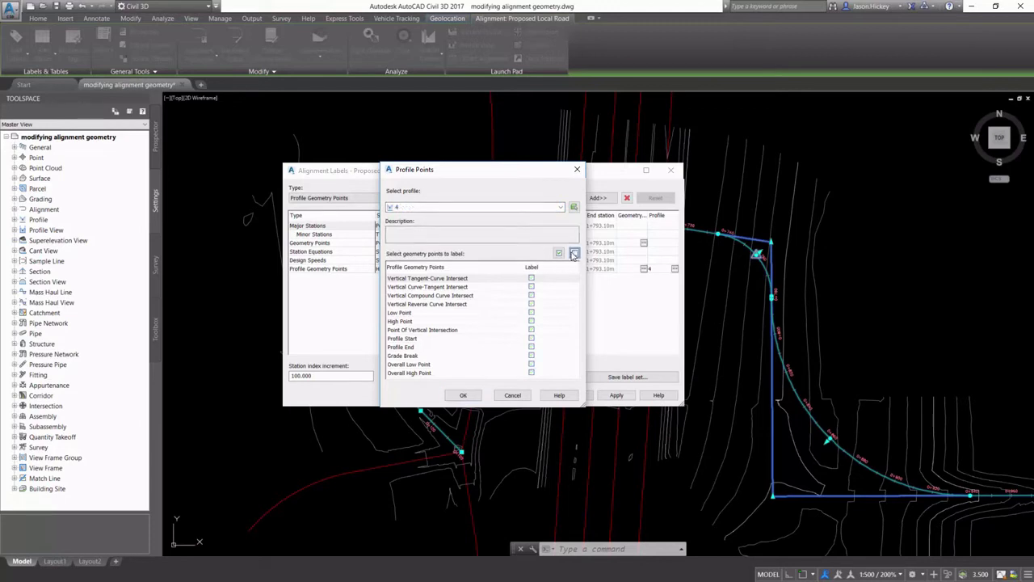
left_click(531, 313)
left_click(463, 395)
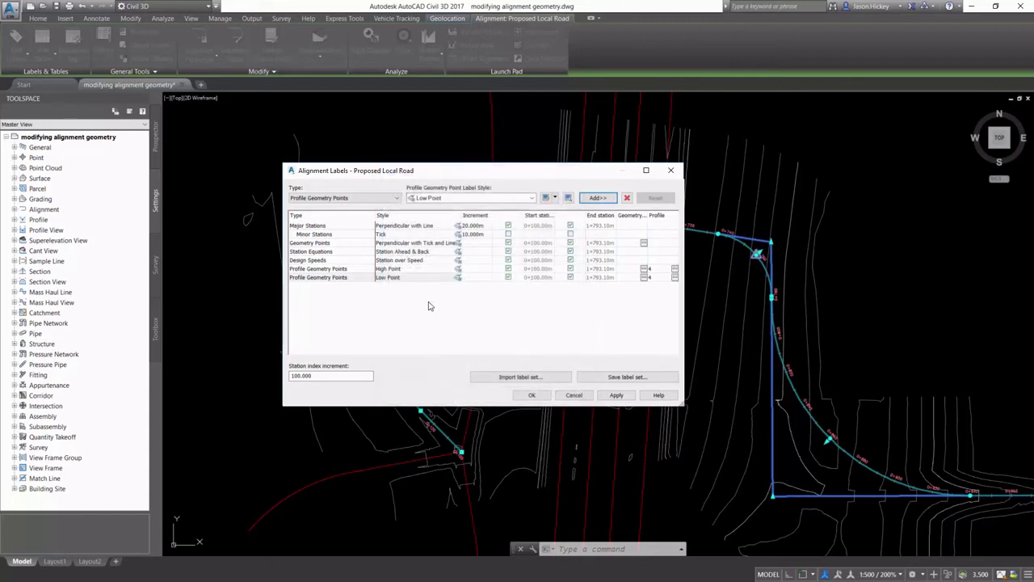
left_click(388, 198)
Step: Add a Superelevation Critical Points row in Full Superelevation Symbols style, keeping all critical points
left_click(336, 249)
key("Down")
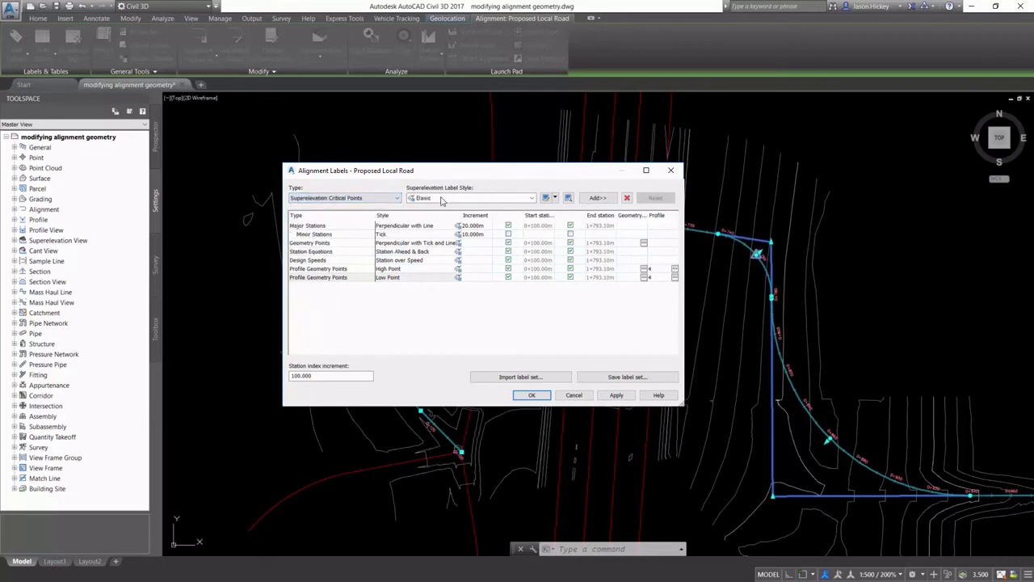
left_click(501, 197)
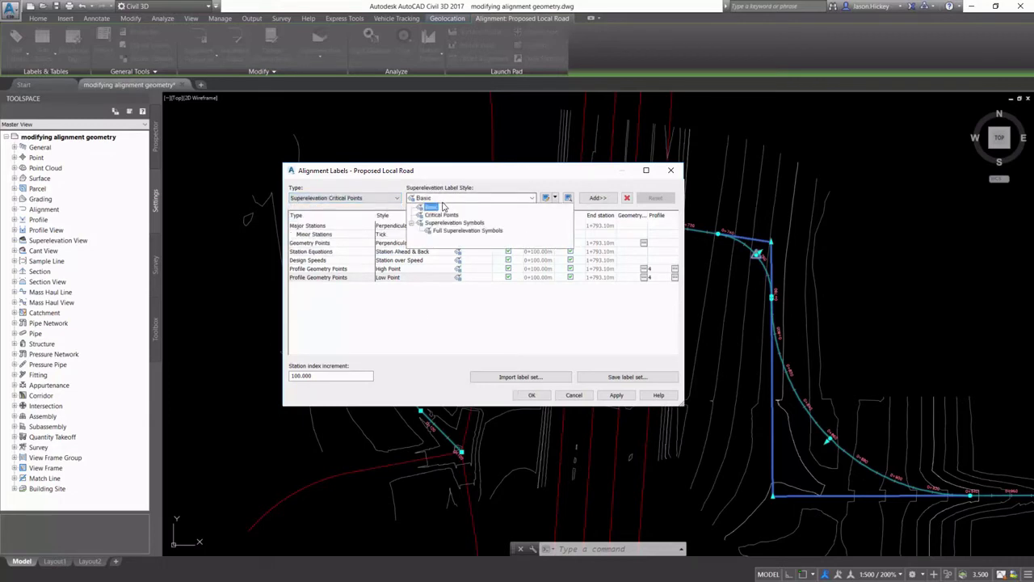
left_click(458, 232)
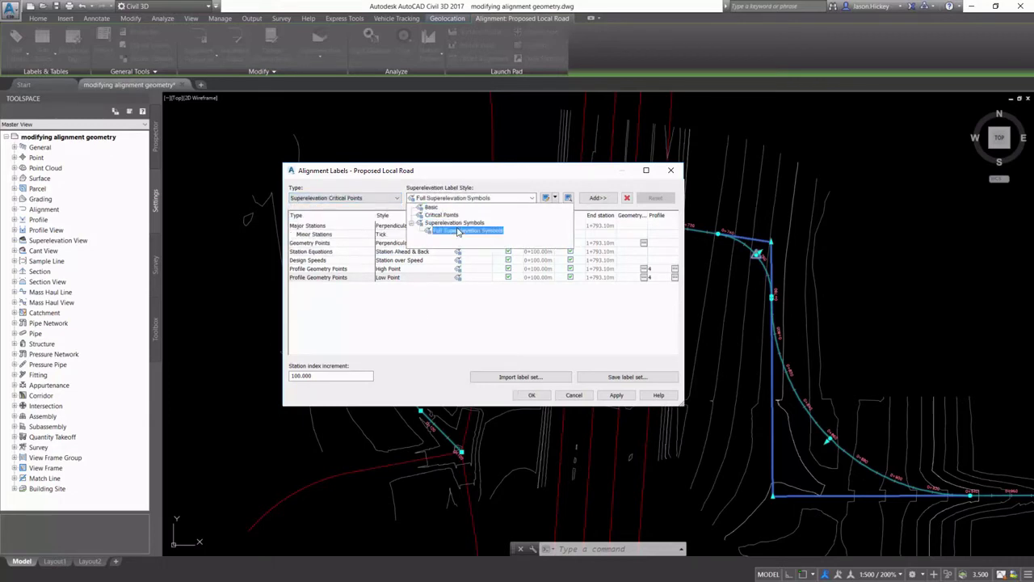
left_click(458, 231)
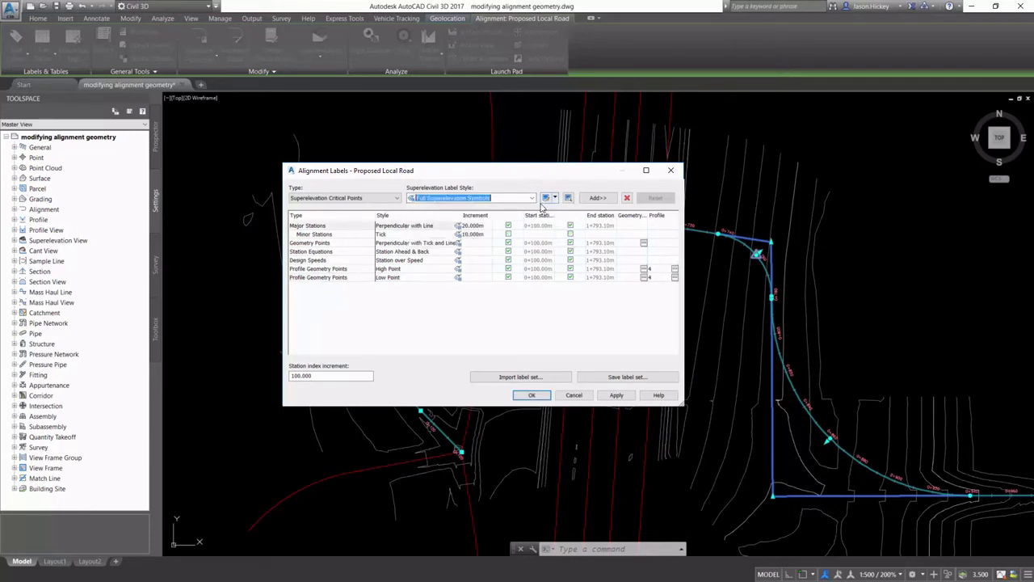
left_click(587, 199)
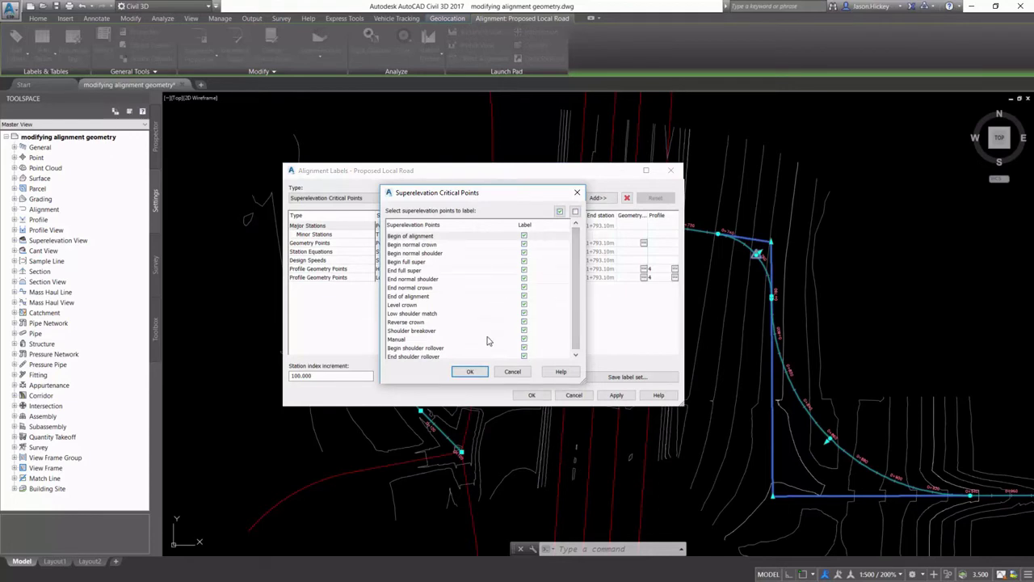
left_click(470, 373)
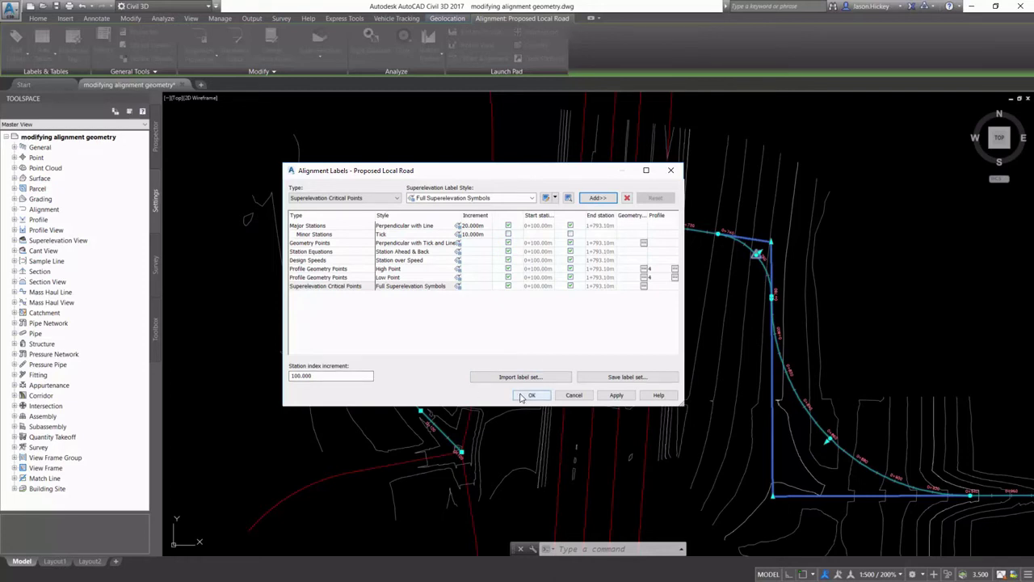
Step: Save the current alignment labels as label set 'Mau' and apply them to the road
left_click(614, 378)
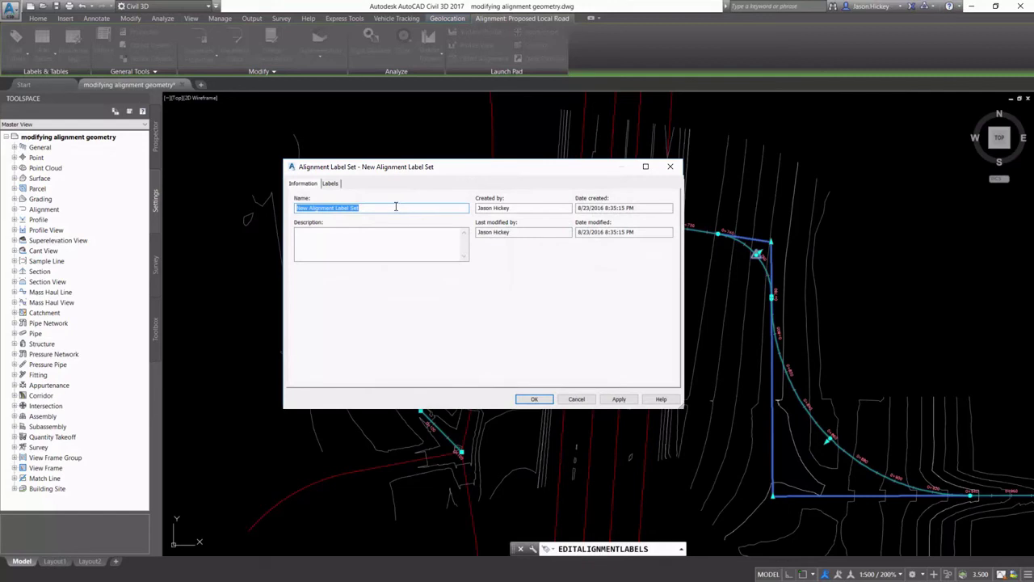
type("Maurits")
left_click(531, 399)
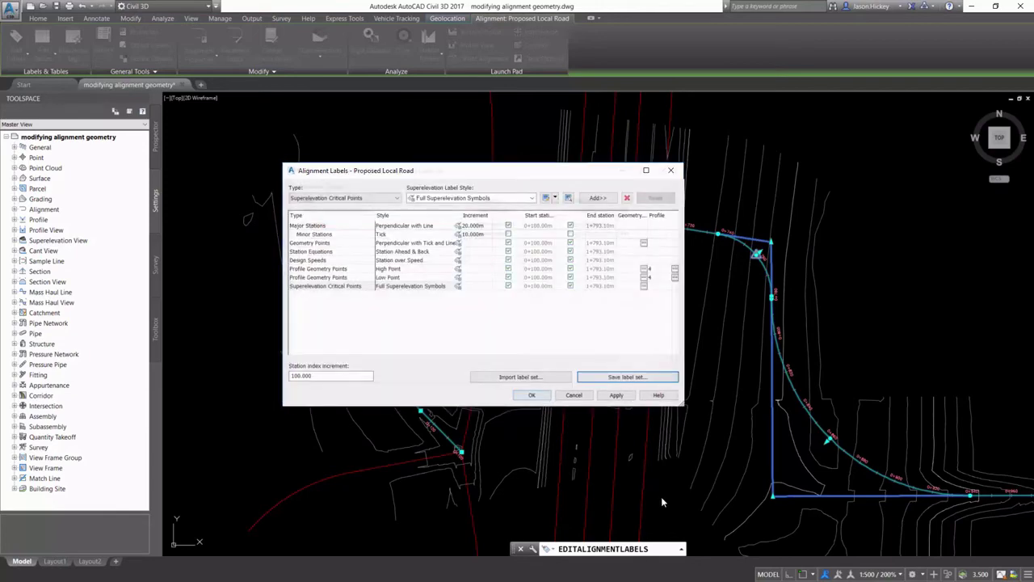
left_click(532, 398)
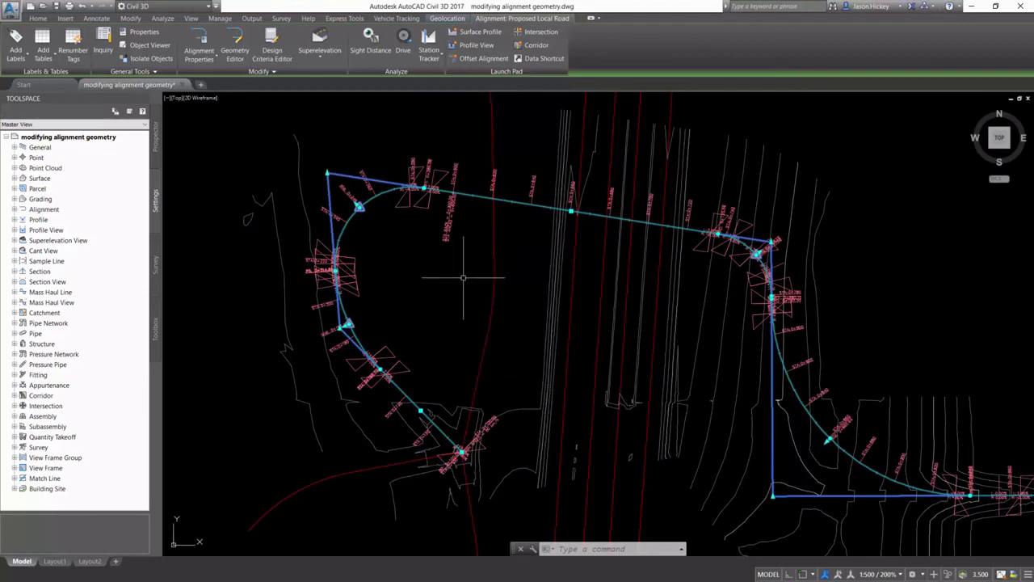
scroll(454, 464, "up", 6)
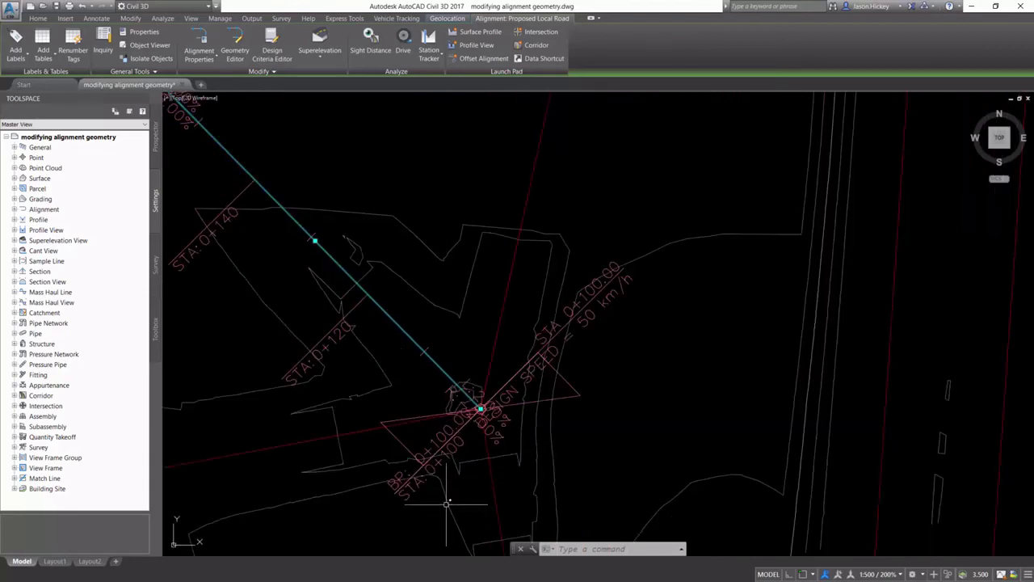
scroll(554, 391, "down", 2)
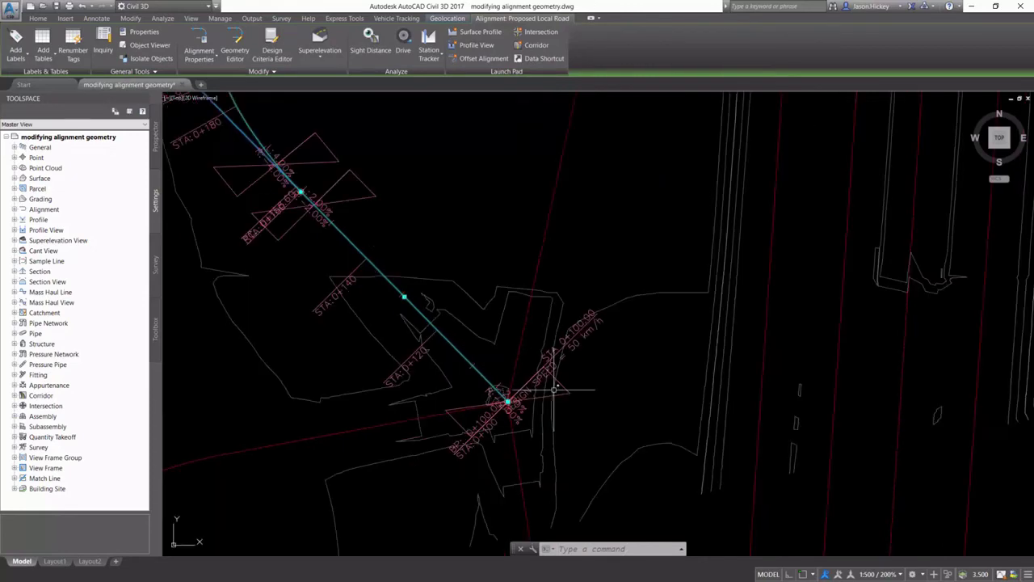
scroll(532, 478, "down", 1)
scroll(287, 295, "up", 3)
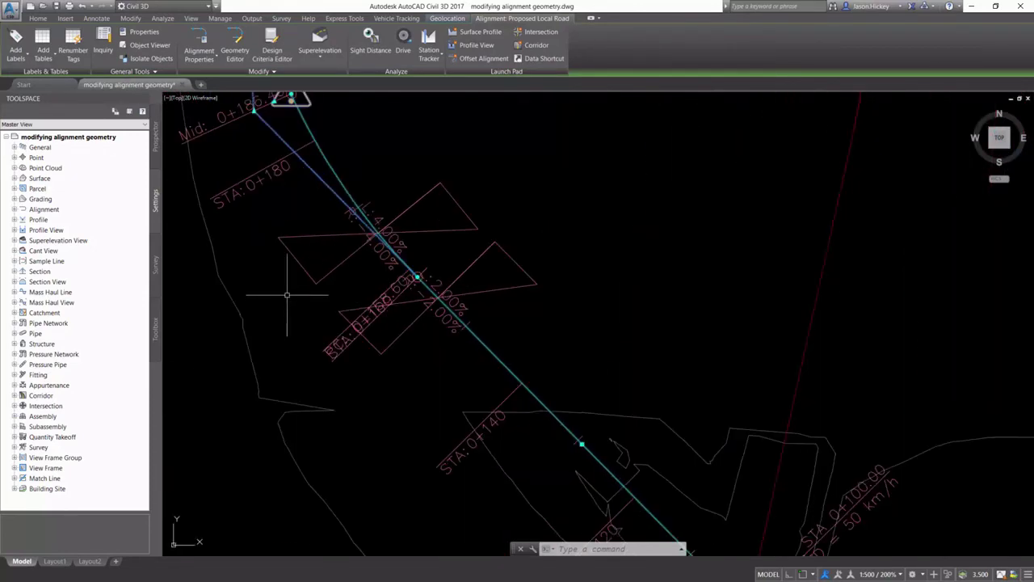
scroll(307, 340, "up", 2)
scroll(320, 363, "up", 2)
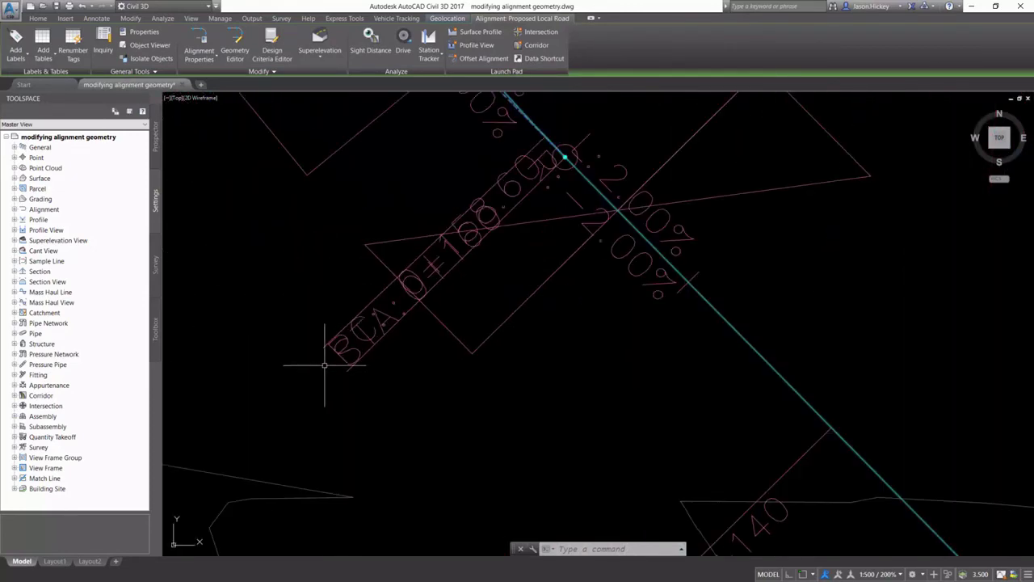
left_click(364, 324)
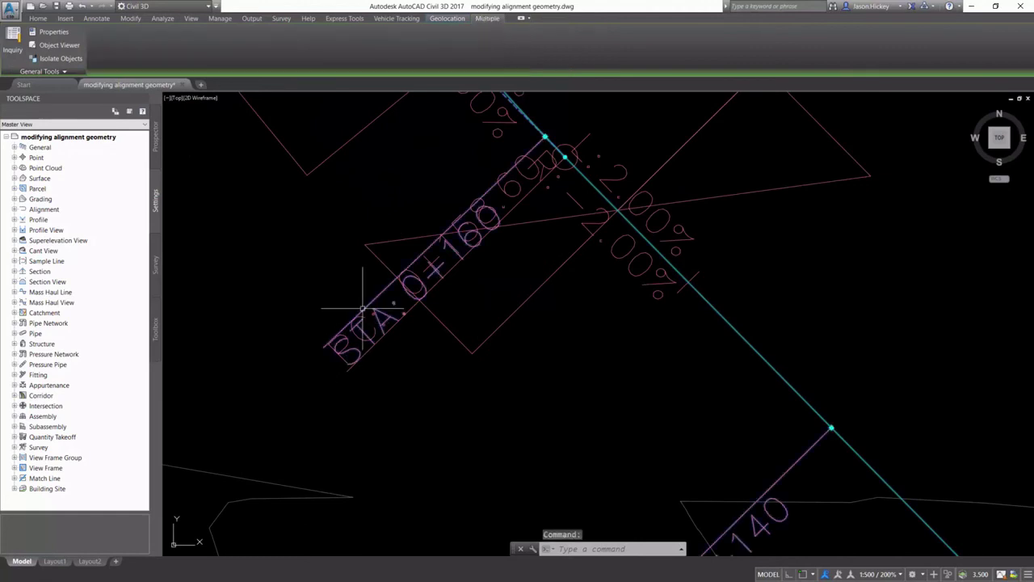
key("Escape")
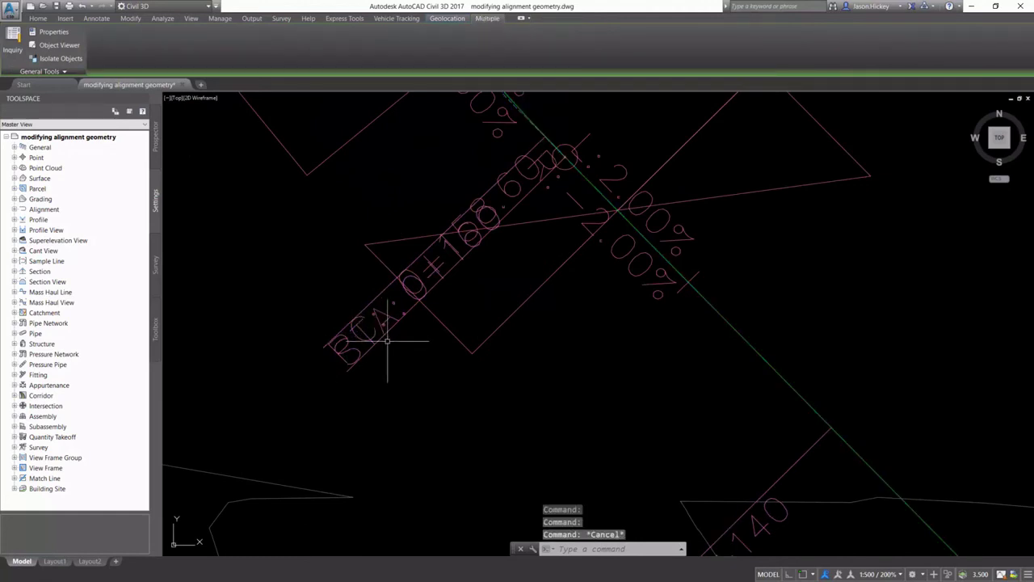
scroll(527, 425, "down", 2)
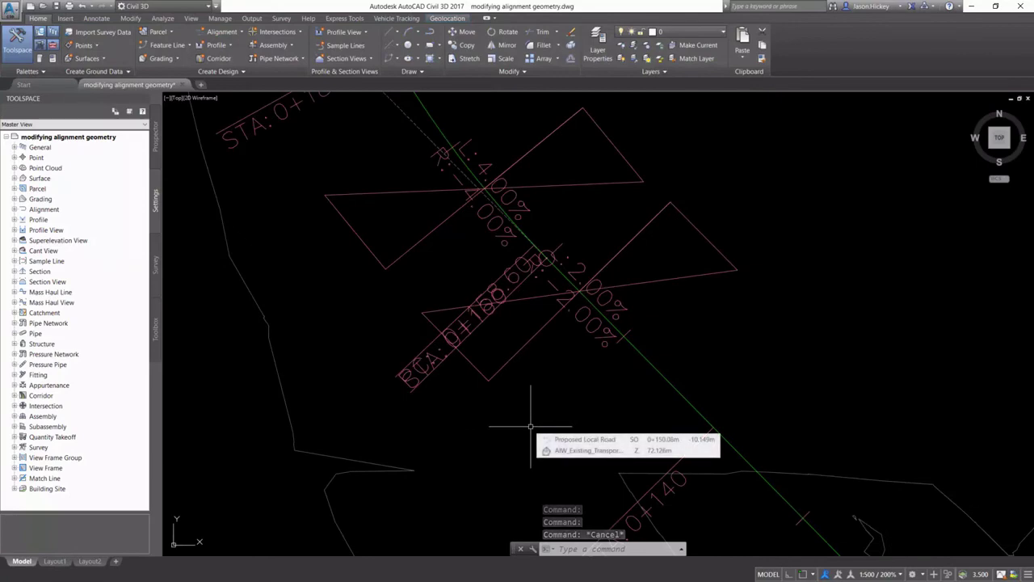
scroll(530, 426, "down", 2)
scroll(530, 425, "down", 3)
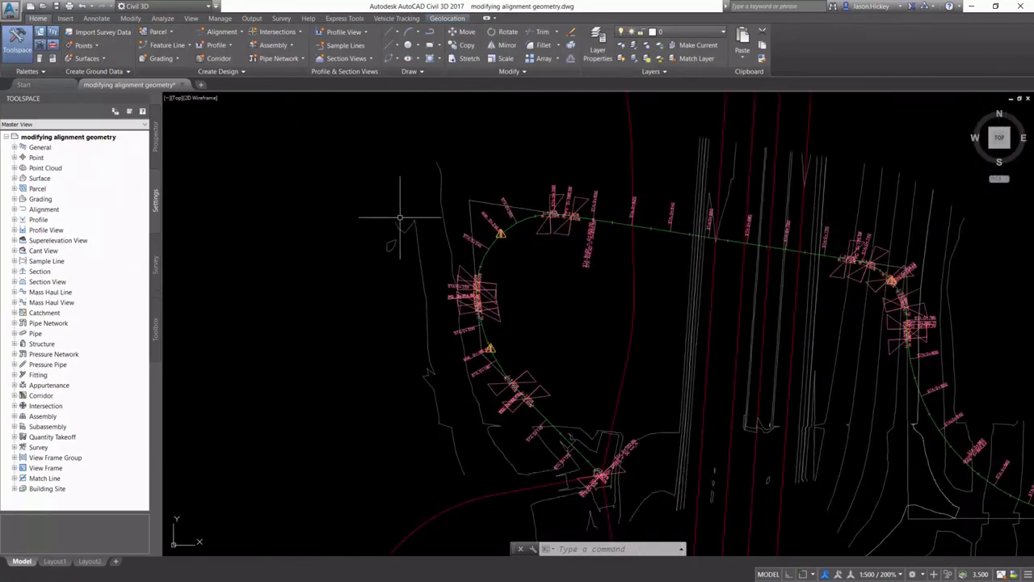
scroll(379, 154, "up", 1)
scroll(772, 348, "up", 4)
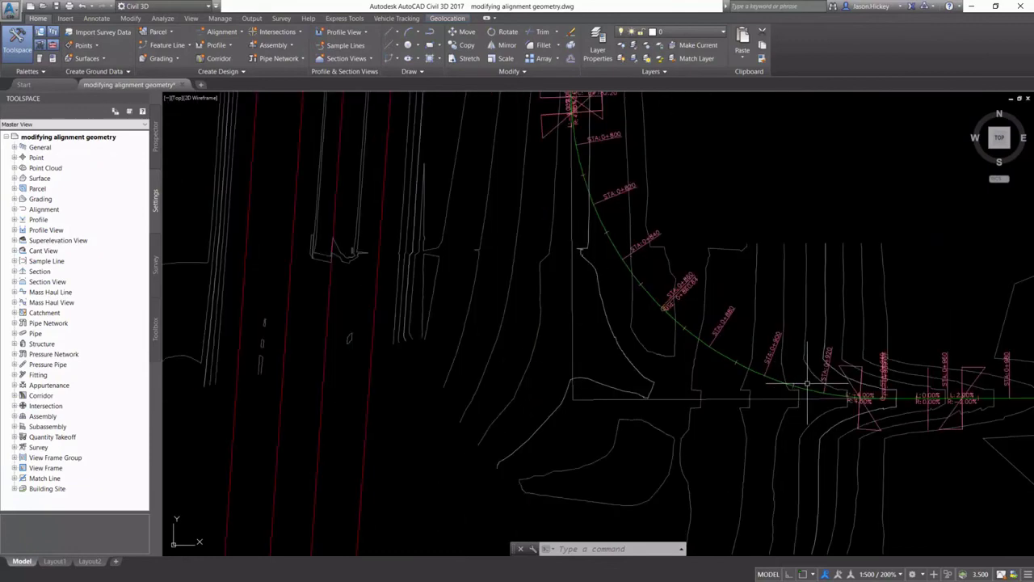
scroll(439, 272, "down", 2)
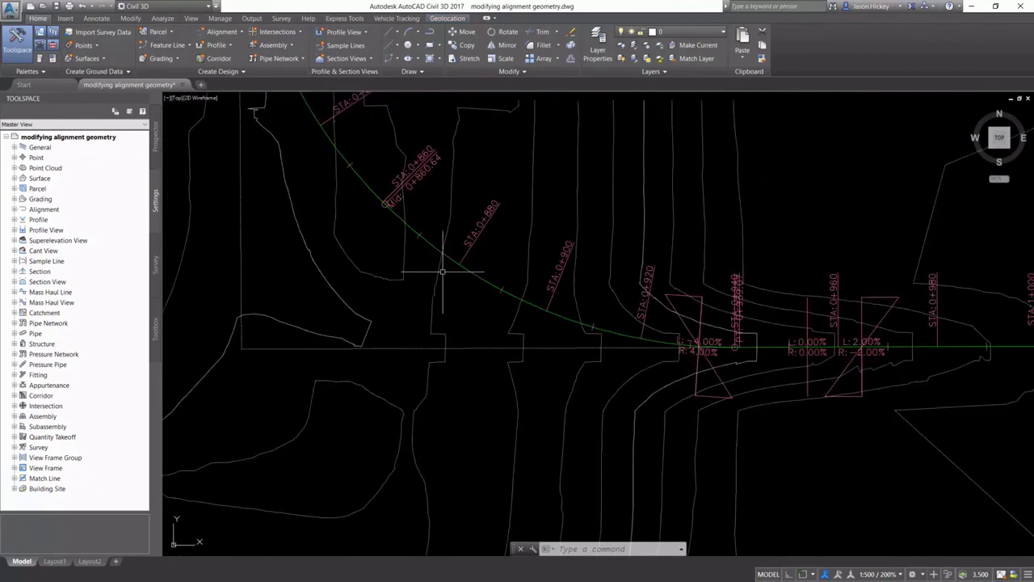
scroll(685, 389, "down", 4)
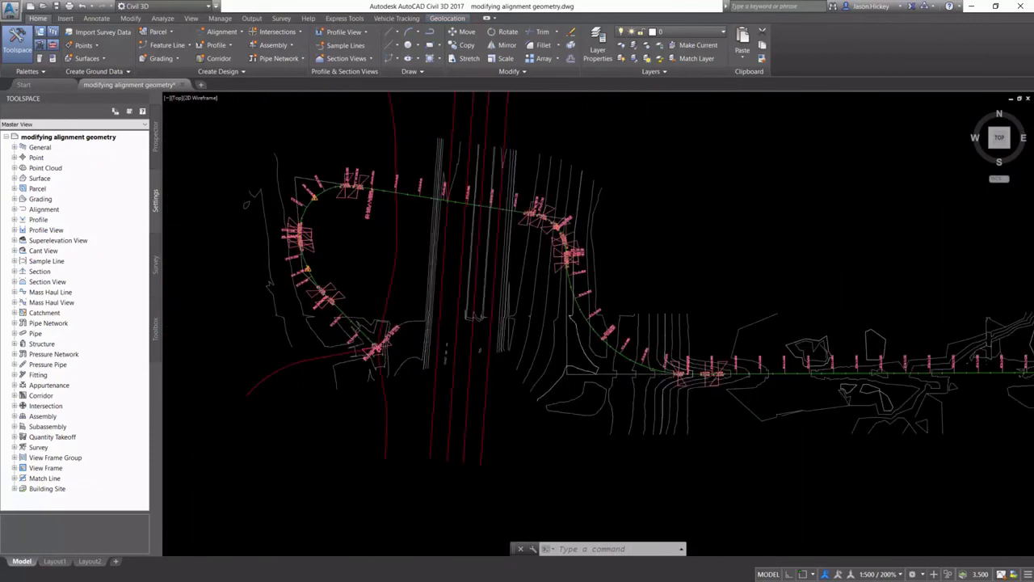
scroll(648, 369, "down", 2)
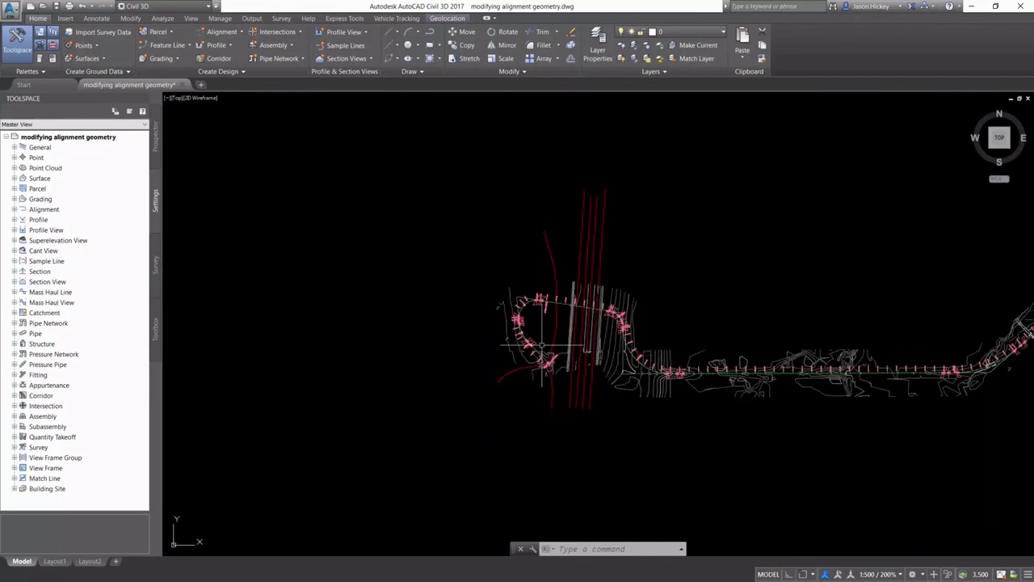
scroll(550, 372, "up", 2)
scroll(550, 371, "up", 4)
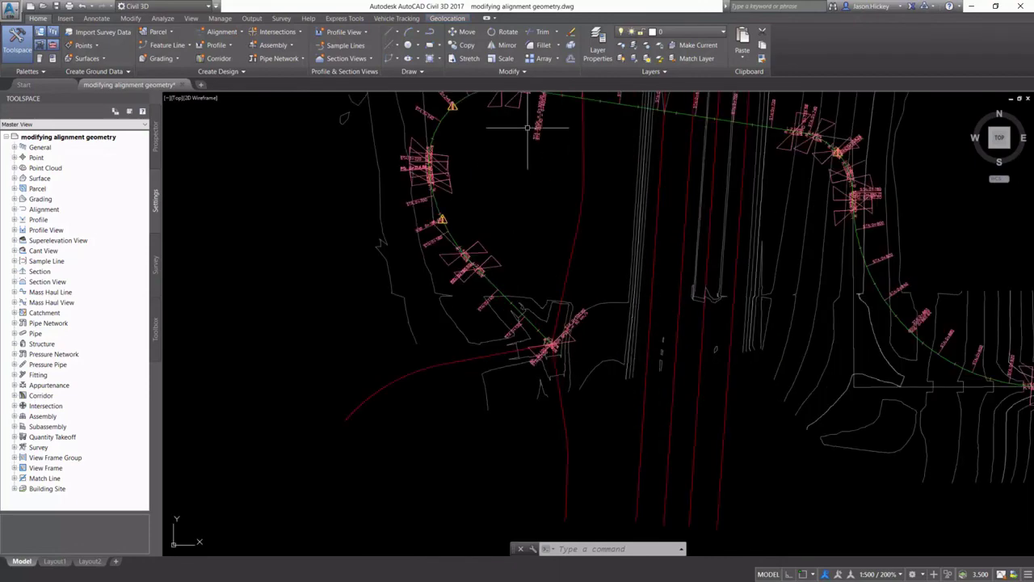
scroll(554, 121, "up", 3)
scroll(496, 358, "down", 2)
scroll(521, 184, "up", 2)
scroll(521, 185, "up", 2)
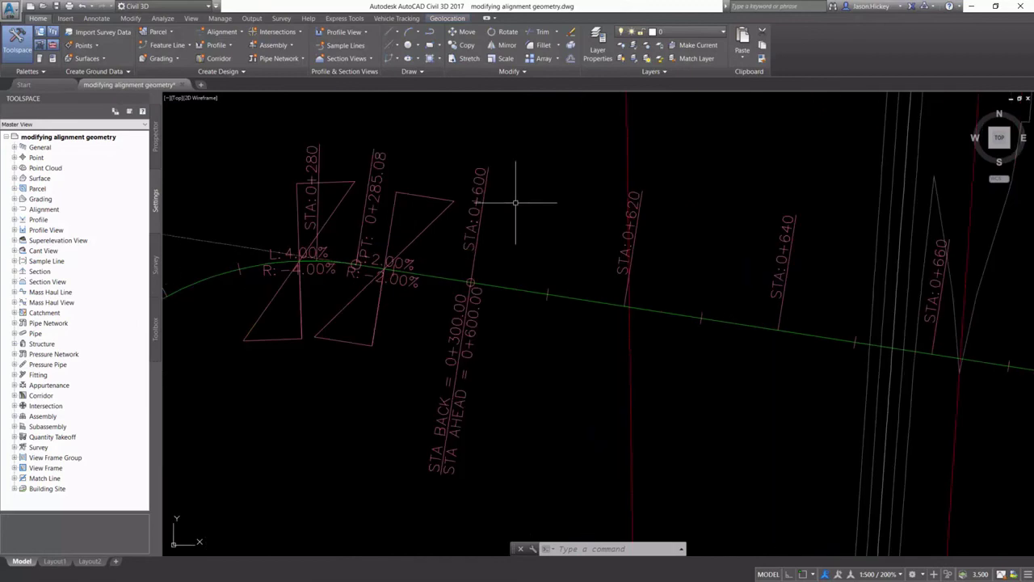
Step: Import the Major Minor and Geometry Points label set into Proposed Local Road's alignment labels and apply it
mouse_move(515, 202)
left_click(507, 288)
right_click(507, 289)
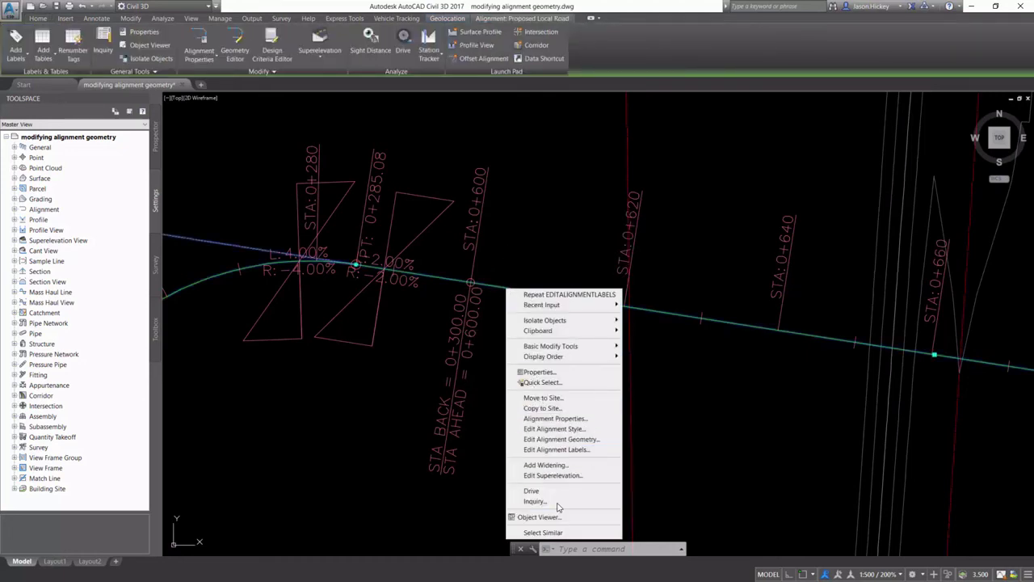
left_click(566, 450)
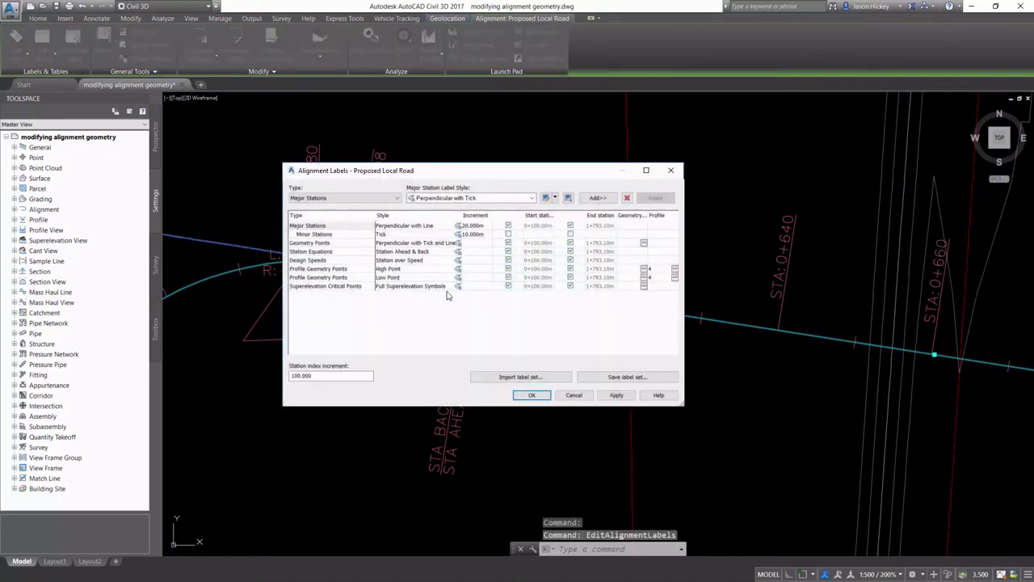
left_click(521, 377)
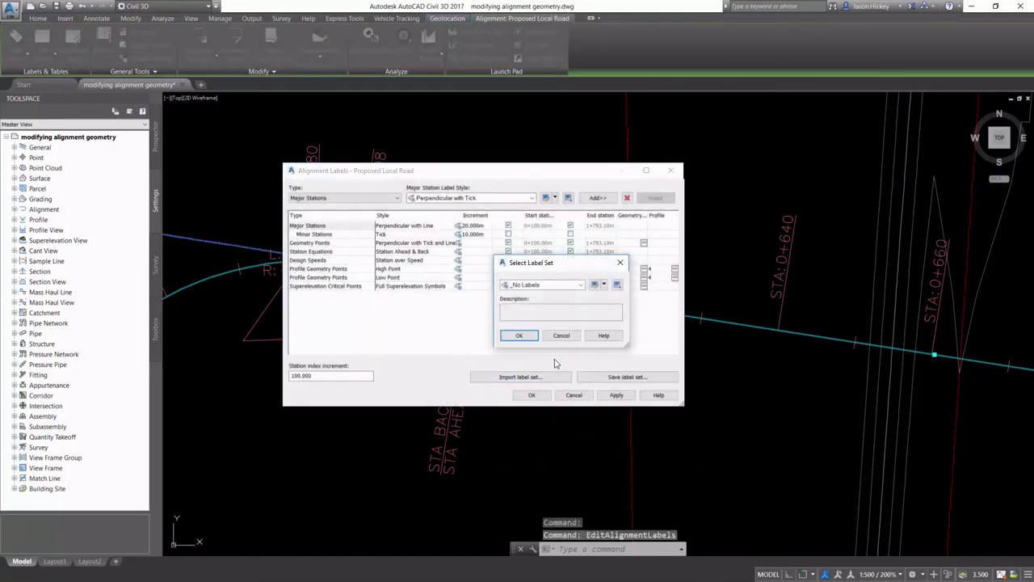
left_click(533, 284)
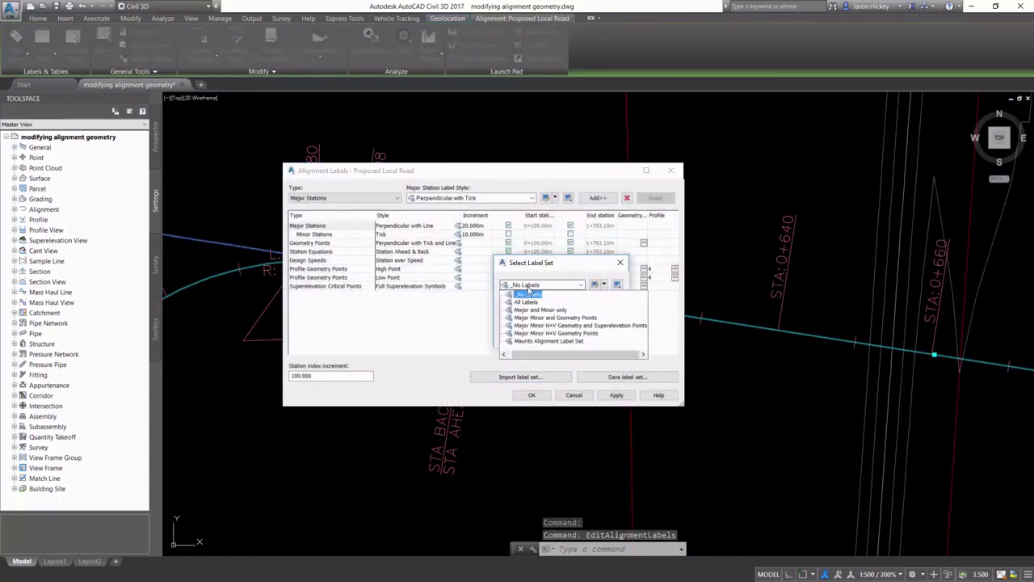
left_click(552, 317)
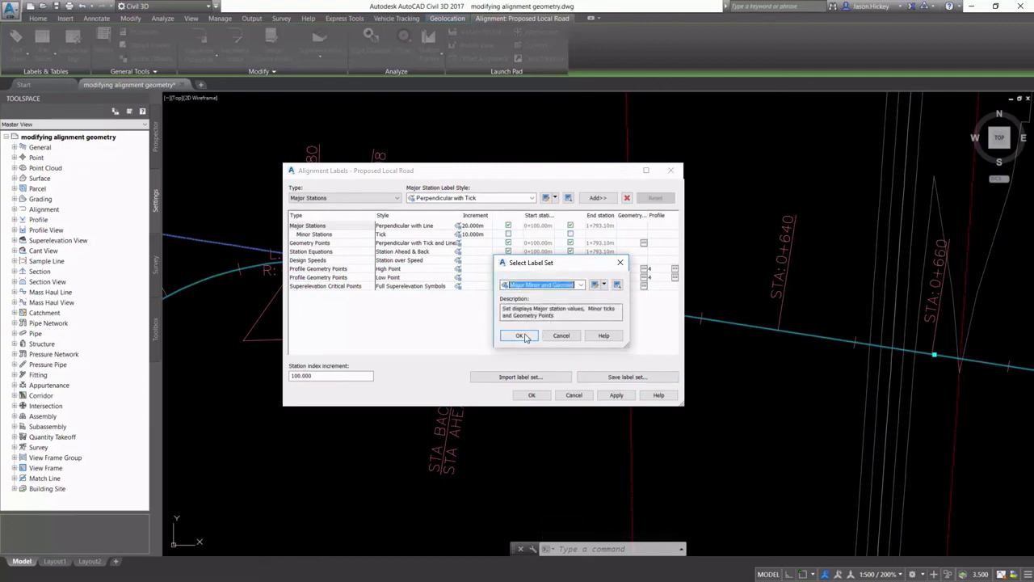
left_click(521, 336)
left_click(533, 395)
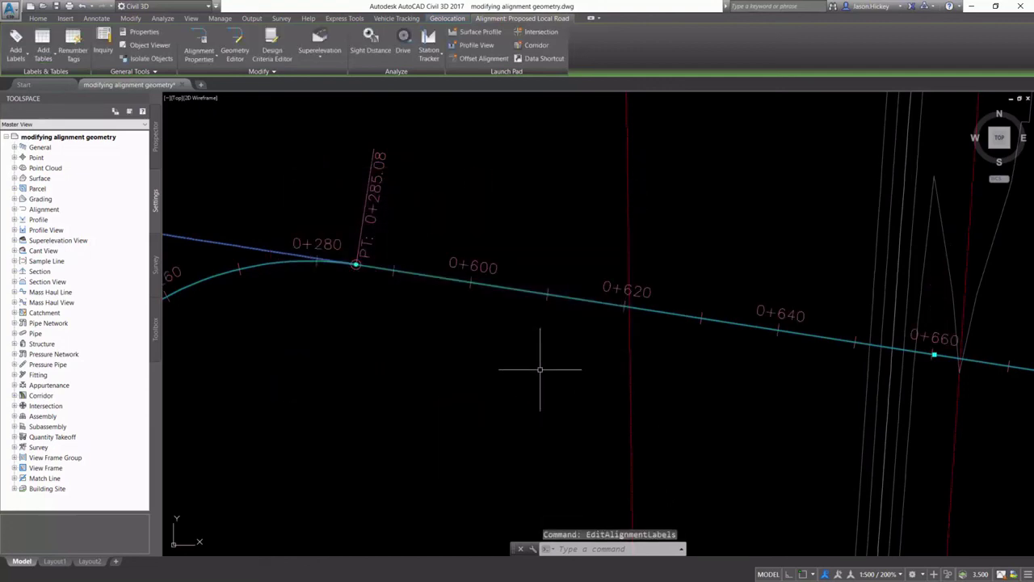
scroll(569, 296, "down", 6)
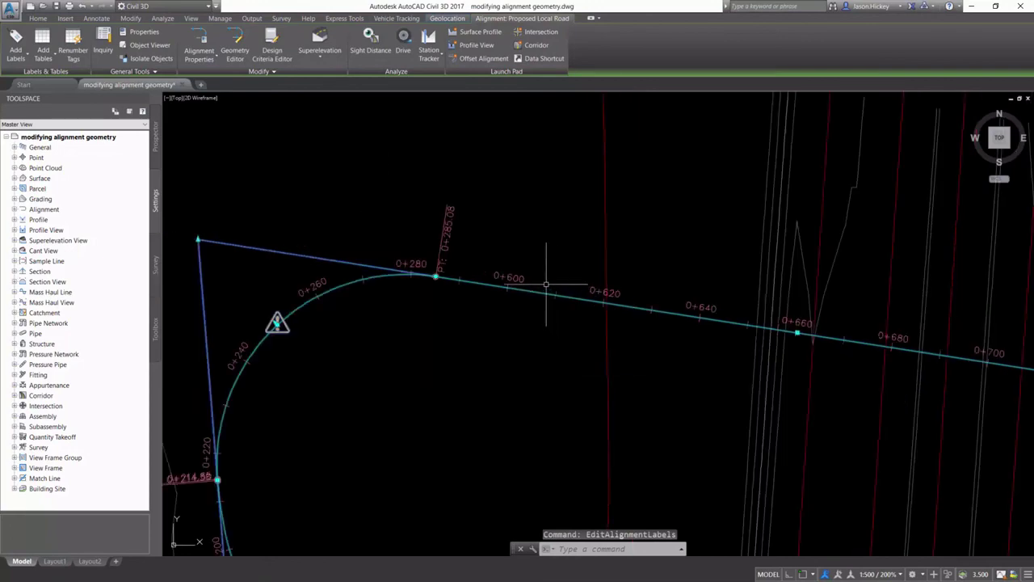
scroll(569, 296, "down", 4)
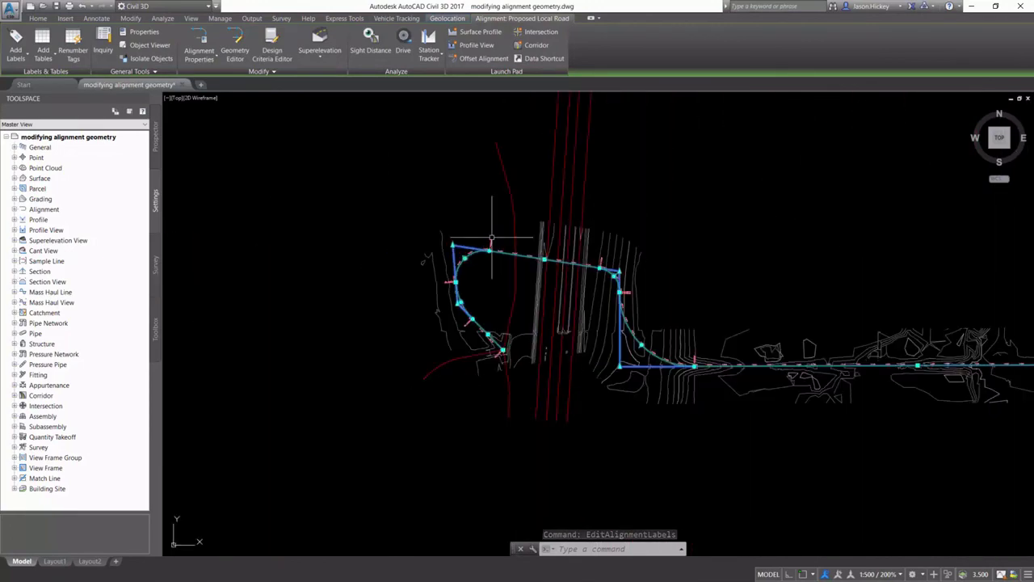